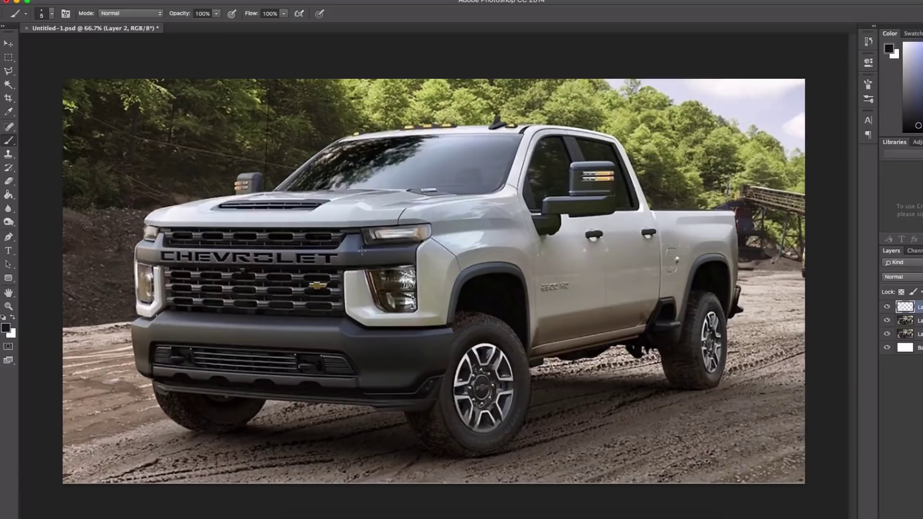
# - On a new layer, paint a body-coloured strip between the grille and the front bumper with colours sampled from the truck
pyautogui.rightClick(392, 220)
pyautogui.press('Escape')
pyautogui.keyDown('alt'); pyautogui.click(369, 310); pyautogui.keyUp('alt')
pyautogui.hotkey('ctrl', 'shift', 'alt', 'n')
pyautogui.rightClick(403, 225)
pyautogui.press('Escape')
pyautogui.moveTo(207, 332); pyautogui.dragTo(424, 332)
pyautogui.keyDown('alt'); pyautogui.click(159, 312); pyautogui.keyUp('alt')
pyautogui.moveTo(158, 312); pyautogui.dragTo(440, 327)
# - Erase the excess paint along the lower and upper edges of the body-coloured strip
pyautogui.press('e')
pyautogui.moveTo(126, 336); pyautogui.dragTo(428, 339)
pyautogui.moveTo(130, 303); pyautogui.dragTo(435, 310)
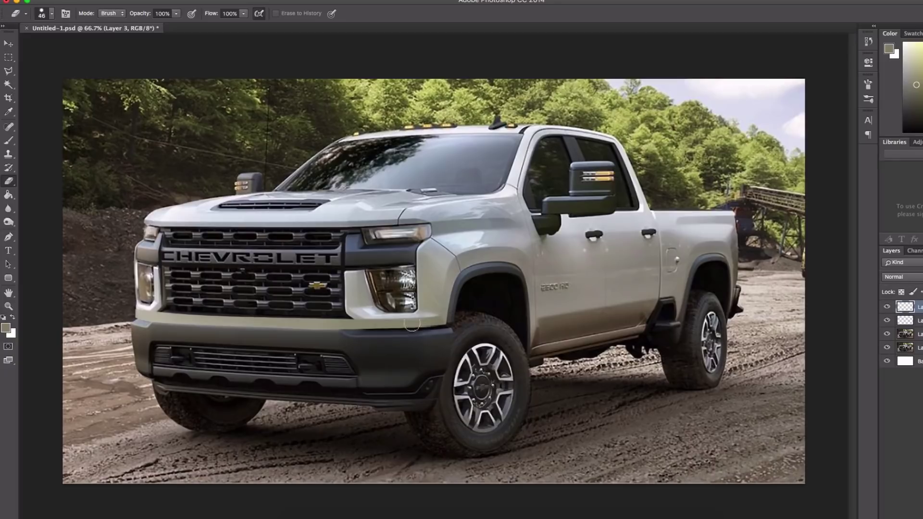
# - Touch up the strip near the grille's lower corners with sampled colours using a 9 px brush
pyautogui.press('b')
pyautogui.keyDown('alt'); pyautogui.click(351, 320); pyautogui.keyUp('alt')
pyautogui.rightClick(355, 318)
pyautogui.press('Escape')
pyautogui.keyDown('alt'); pyautogui.click(356, 318); pyautogui.keyUp('alt')
pyautogui.keyDown('alt'); pyautogui.click(159, 305); pyautogui.keyUp('alt')
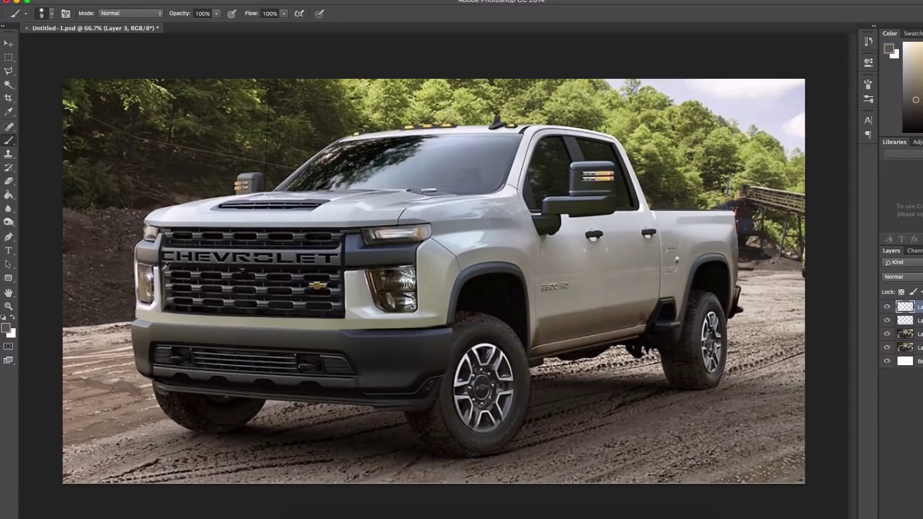
pyautogui.keyDown('alt'); pyautogui.click(347, 313); pyautogui.keyUp('alt')
# - Paint a thin black shadow line along the seam between the body-coloured strip and the bumper
pyautogui.press('d')
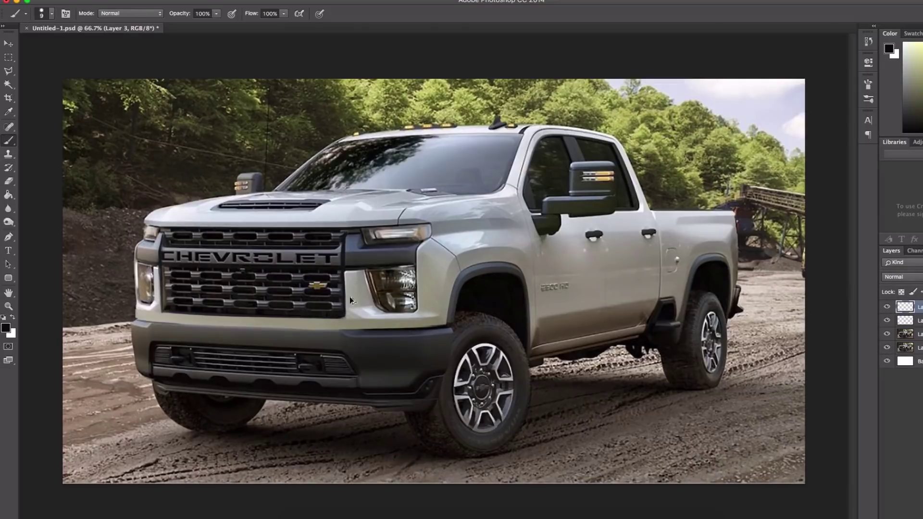
pyautogui.scroll(3, 224, 264)
pyautogui.hscroll(5, 701, 131)
pyautogui.scroll(1, 701, 131)
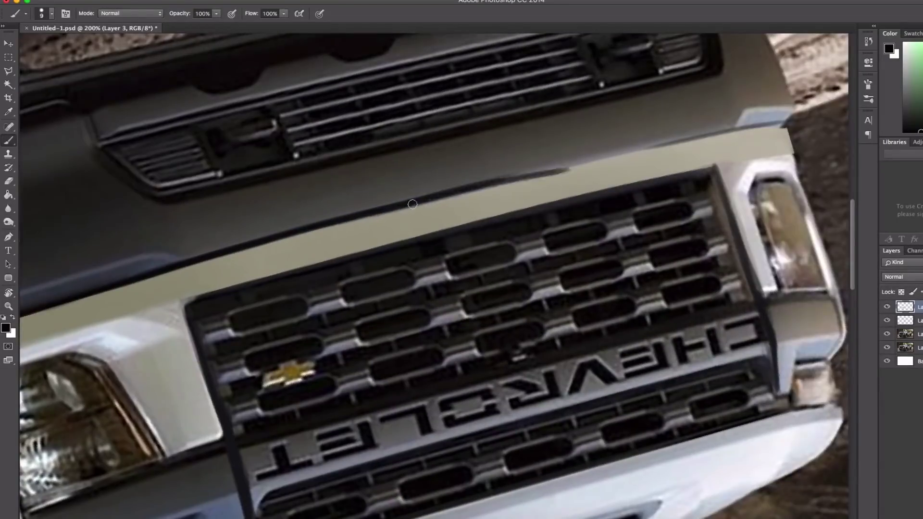
pyautogui.keyDown('alt'); pyautogui.click(796, 140); pyautogui.keyUp('alt')
pyautogui.press('super+0')
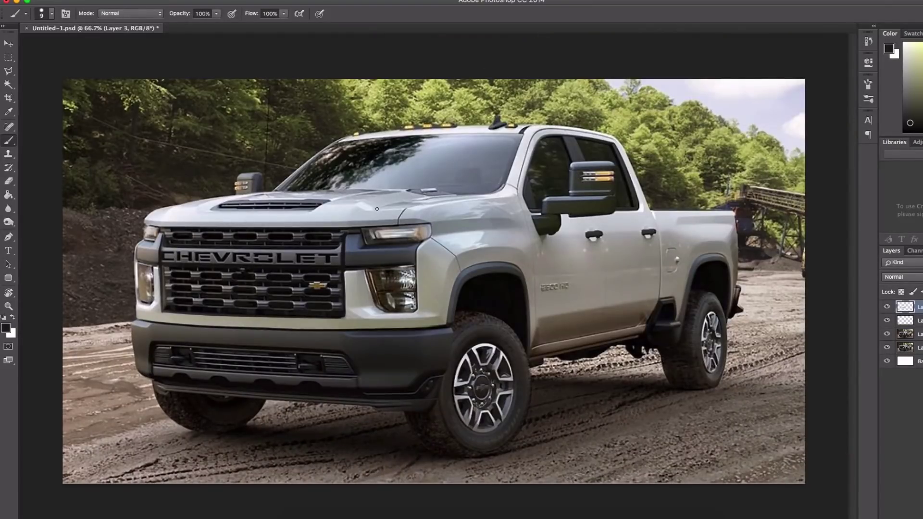
# - Cover the bumper's lower air dam with cloned dirt ground using the Clone Stamp on the truck copy layer
pyautogui.moveTo(319, 396); pyautogui.dragTo(352, 411)
pyautogui.press('super+z')
pyautogui.press('s')
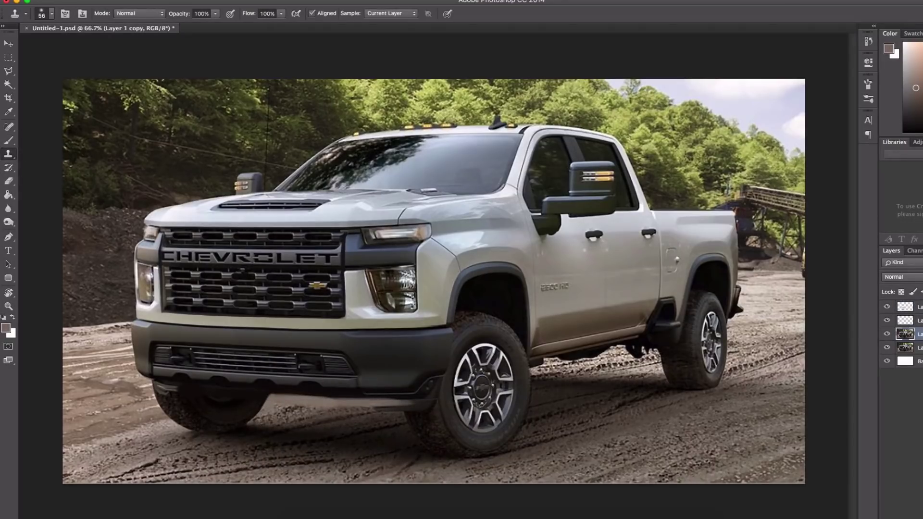
# - Create a new layer and shade the area beneath the front bumper with sampled dark tones
pyautogui.press('super+shift+alt+n')
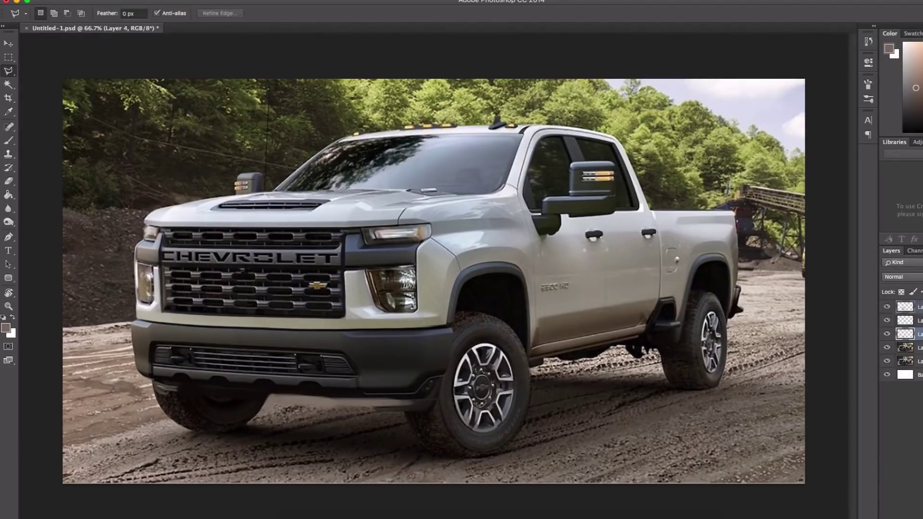
pyautogui.press('v')
pyautogui.press('e')
pyautogui.rightClick(412, 408)
pyautogui.press('Return')
pyautogui.click(13, 144)
pyautogui.keyDown('alt'); pyautogui.click(373, 407); pyautogui.keyUp('alt')
pyautogui.keyDown('alt'); pyautogui.click(287, 410); pyautogui.keyUp('alt')
pyautogui.rightClick(292, 410)
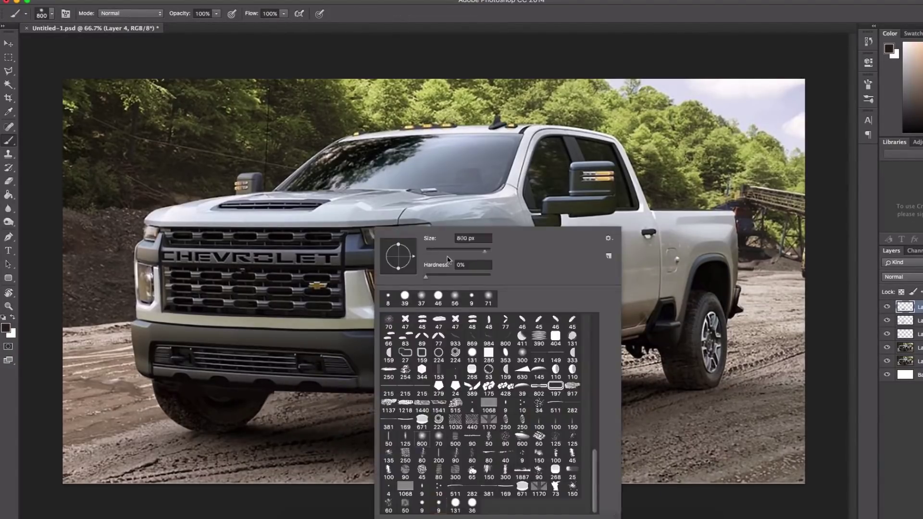
pyautogui.press('Return')
# - Paint dark shadow between the bumper and the driver-side front tyre with a 21 px brush and sampled tones
pyautogui.rightClick(392, 409)
pyautogui.press('Return')
pyautogui.press(']')
pyautogui.press(']')
pyautogui.moveTo(421, 391); pyautogui.dragTo(426, 411)
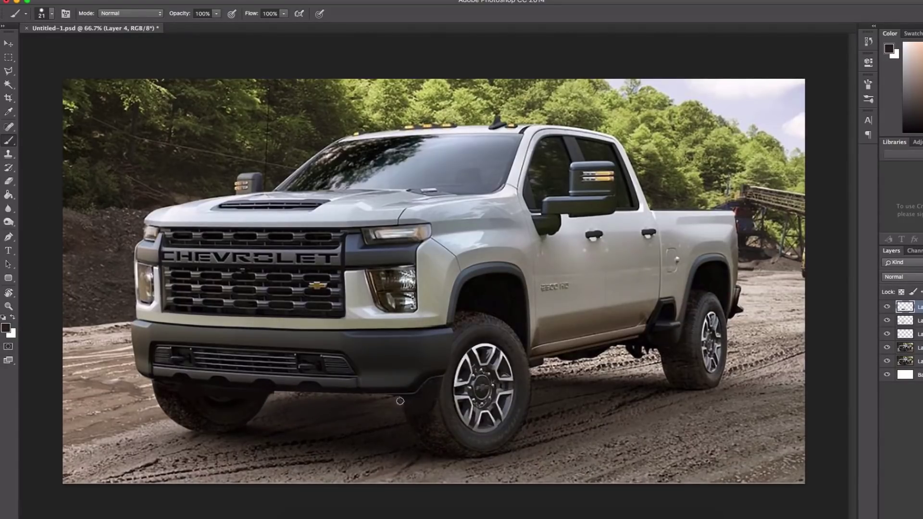
pyautogui.keyDown('alt'); pyautogui.click(386, 386); pyautogui.keyUp('alt')
pyautogui.keyDown('alt'); pyautogui.click(401, 415); pyautogui.keyUp('alt')
pyautogui.keyDown('alt'); pyautogui.click(225, 395); pyautogui.keyUp('alt')
# - Paint the body colour along the grille's lower edge and a black outline down its passenger-side edge
pyautogui.keyDown('alt'); pyautogui.click(422, 313); pyautogui.keyUp('alt')
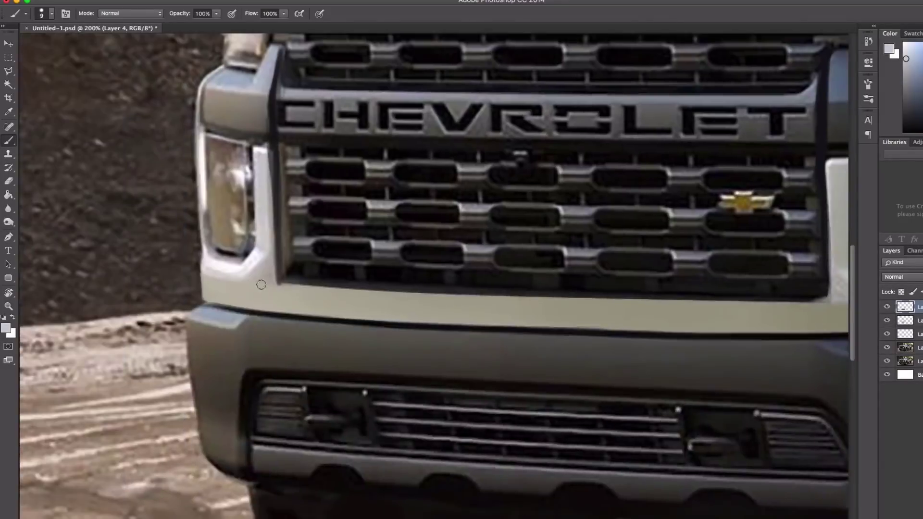
pyautogui.moveTo(279, 294)
pyautogui.mouseDown()
pyautogui.moveTo(418, 297)
pyautogui.moveTo(317, 285)
pyautogui.moveTo(781, 302)
pyautogui.moveTo(830, 306)
pyautogui.mouseUp()
pyautogui.press('d')
pyautogui.moveTo(274, 183)
pyautogui.mouseDown()
pyautogui.moveTo(275, 48)
pyautogui.moveTo(280, 288)
pyautogui.mouseUp()
pyautogui.scroll(-3, 444, 183)
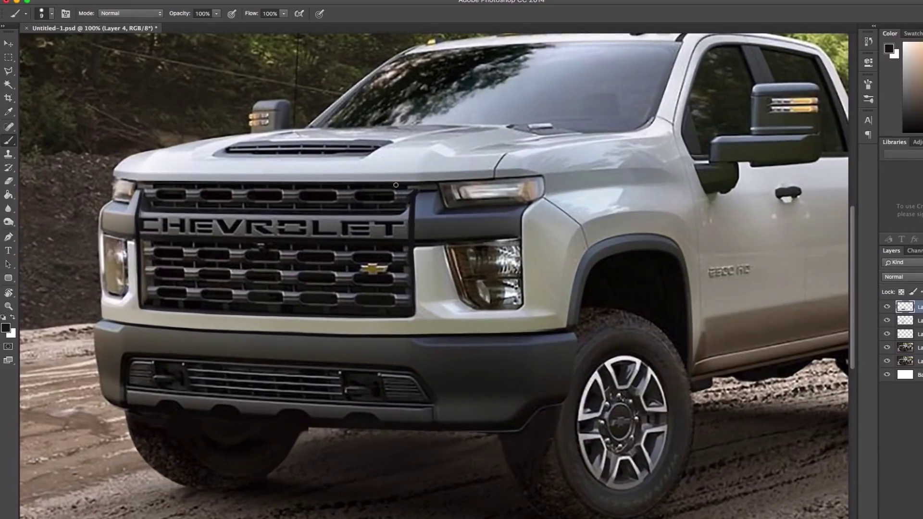
# - Paint a body-coloured divider bar across the driver-side lower lamp on a new layer
pyautogui.keyDown('alt'); pyautogui.click(444, 274); pyautogui.keyUp('alt')
pyautogui.moveTo(453, 278); pyautogui.dragTo(522, 276)
pyautogui.hotkey('ctrl', 'z')
pyautogui.hotkey('ctrl', 'shift', 'alt', 'n')
pyautogui.moveTo(451, 279); pyautogui.dragTo(528, 273)
# - Refine the edges of the driver-side lamp's divider bar with black and sampled body colour using a smaller brush
pyautogui.press('d')
pyautogui.scroll(2, 503, 277)
pyautogui.press('[')
pyautogui.press('[')
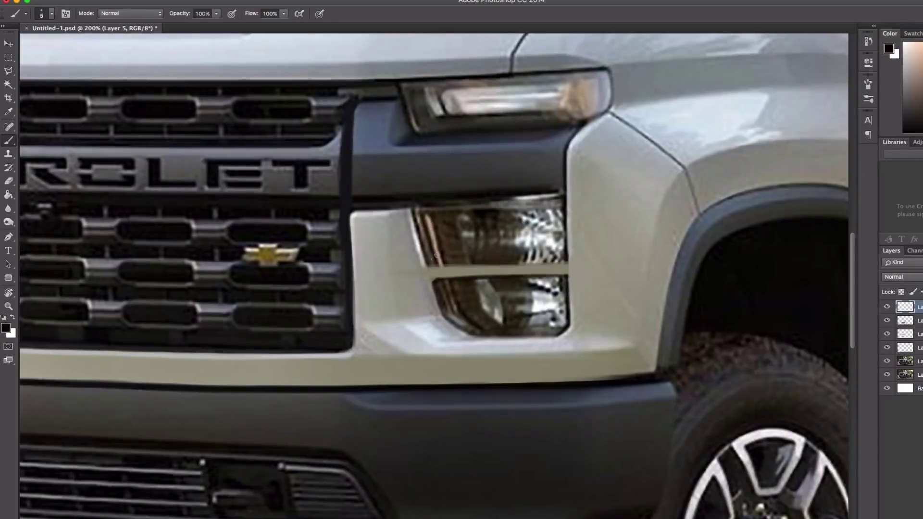
pyautogui.keyDown('alt'); pyautogui.click(436, 268); pyautogui.keyUp('alt')
pyautogui.moveTo(437, 268); pyautogui.dragTo(566, 263)
pyautogui.hotkey('ctrl', '0')
# - Paint a matching divider bar across the passenger-side lower lamp and outline it in black
pyautogui.scroll(3, 402, 278)
pyautogui.hotkey('ctrl', '0')
pyautogui.scroll(3, 157, 286)
pyautogui.moveTo(291, 252); pyautogui.dragTo(340, 265)
pyautogui.press('d')
pyautogui.moveTo(290, 250)
pyautogui.mouseDown()
pyautogui.moveTo(340, 255)
pyautogui.moveTo(336, 263)
pyautogui.moveTo(289, 250)
pyautogui.moveTo(334, 271)
pyautogui.mouseUp()
pyautogui.press('x')
pyautogui.press('x')
pyautogui.press('super+minus')
pyautogui.press('super+minus')
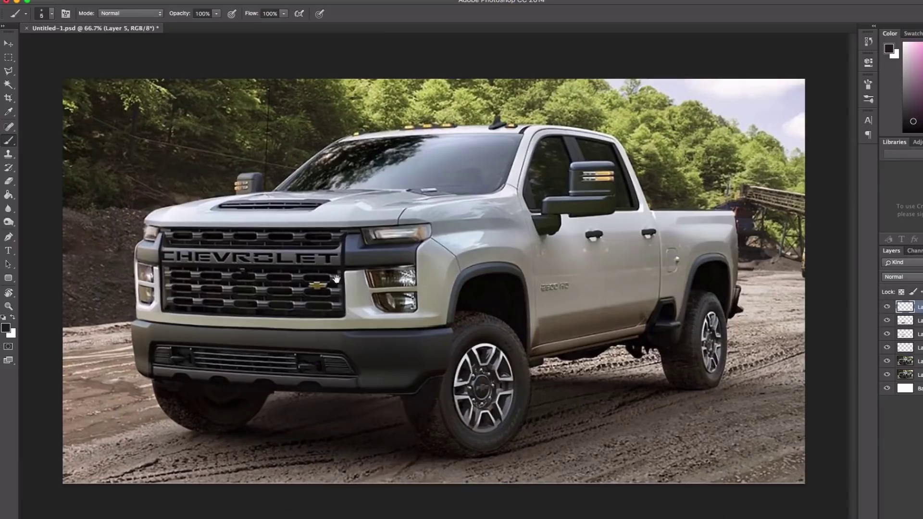
# - Touch up the grille's driver-side edge with sampled grey and black tones
pyautogui.press('super+plus')
pyautogui.press('super+plus')
pyautogui.keyDown('alt'); pyautogui.click(375, 220); pyautogui.keyUp('alt')
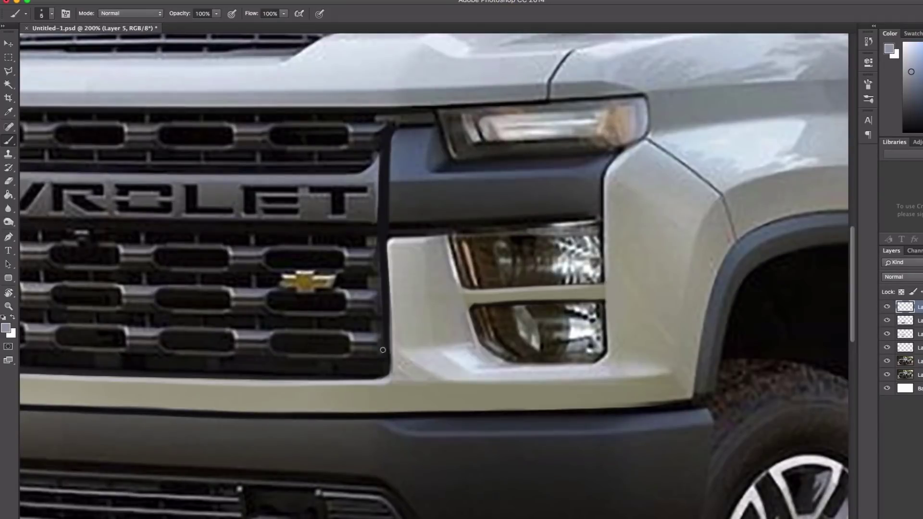
pyautogui.keyDown('alt'); pyautogui.click(390, 175); pyautogui.keyUp('alt')
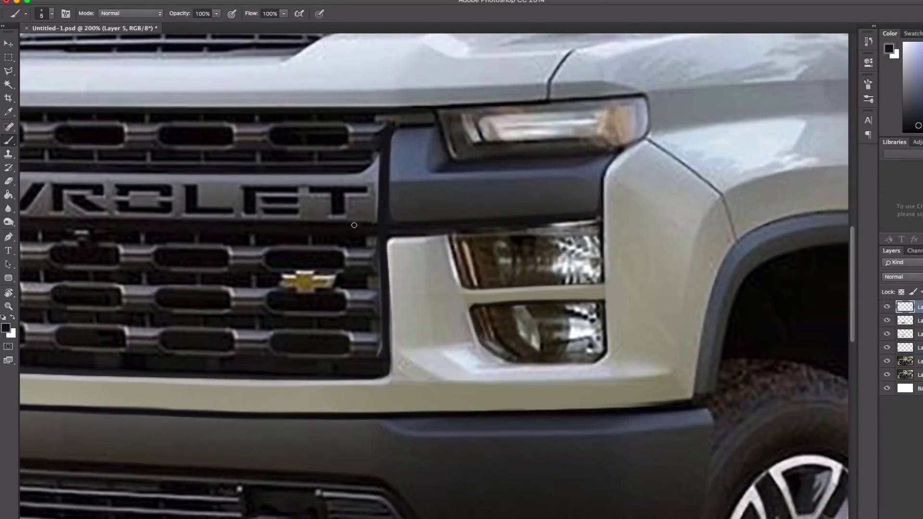
pyautogui.press('super+minus')
pyautogui.press('super+minus')
# - On a new layer, paint sampled body colour over the lower half of the driver-side lamp
pyautogui.press('super+alt+shift+n')
pyautogui.keyDown('alt'); pyautogui.click(380, 226); pyautogui.keyUp('alt')
pyautogui.rightClick(380, 226)
pyautogui.moveTo(464, 265); pyautogui.dragTo(476, 265)
pyautogui.press('Return')
pyautogui.keyDown('alt'); pyautogui.click(418, 300); pyautogui.keyUp('alt')
pyautogui.moveTo(418, 303); pyautogui.dragTo(423, 310)
# - Blend the covered lamp area and the panel beside the grille with sampled highlight tones using a 9 px brush
pyautogui.keyDown('alt'); pyautogui.click(405, 303); pyautogui.keyUp('alt')
pyautogui.rightClick(407, 304)
pyautogui.moveTo(449, 258); pyautogui.dragTo(435, 258)
pyautogui.press('Return')
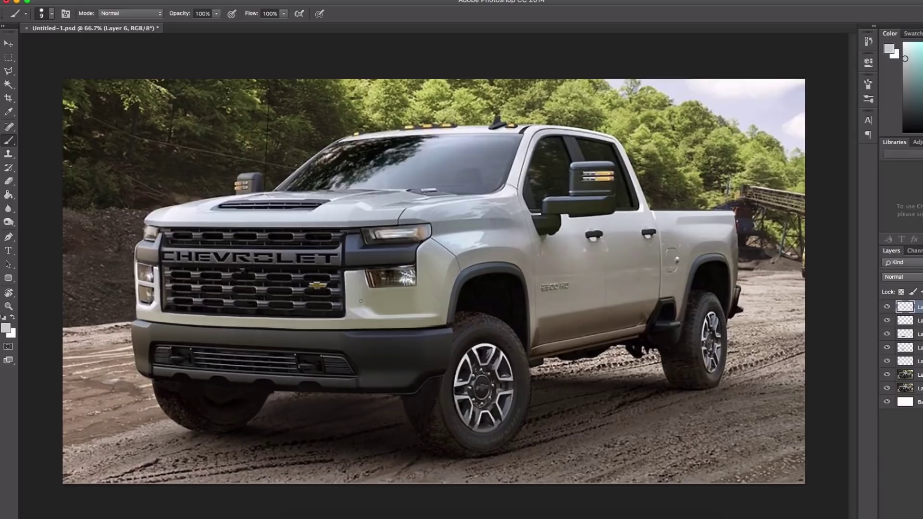
pyautogui.keyDown('alt'); pyautogui.click(367, 301); pyautogui.keyUp('alt')
pyautogui.keyDown('alt'); pyautogui.click(368, 310); pyautogui.keyUp('alt')
pyautogui.moveTo(368, 311); pyautogui.dragTo(349, 280)
pyautogui.scroll(1, 356, 289)
pyautogui.scroll(-1, 353, 305)
# - Paint a black insert below the driver-side lamp on a new layer and erase its edges into shape
pyautogui.press('d')
pyautogui.hotkey('ctrl', 'shift', 'alt', 'n')
pyautogui.moveTo(364, 301)
pyautogui.mouseDown()
pyautogui.moveTo(395, 294)
pyautogui.moveTo(371, 283)
pyautogui.moveTo(419, 274)
pyautogui.moveTo(370, 289)
pyautogui.moveTo(418, 316)
pyautogui.mouseUp()
pyautogui.press('e')
pyautogui.rightClick(358, 227)
pyautogui.press('Return')
pyautogui.scroll(1, 372, 281)
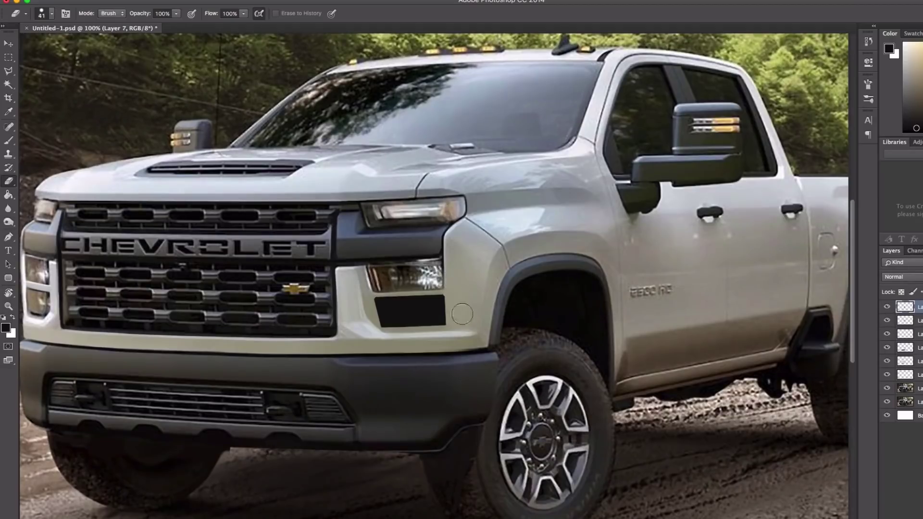
pyautogui.scroll(-1, 453, 177)
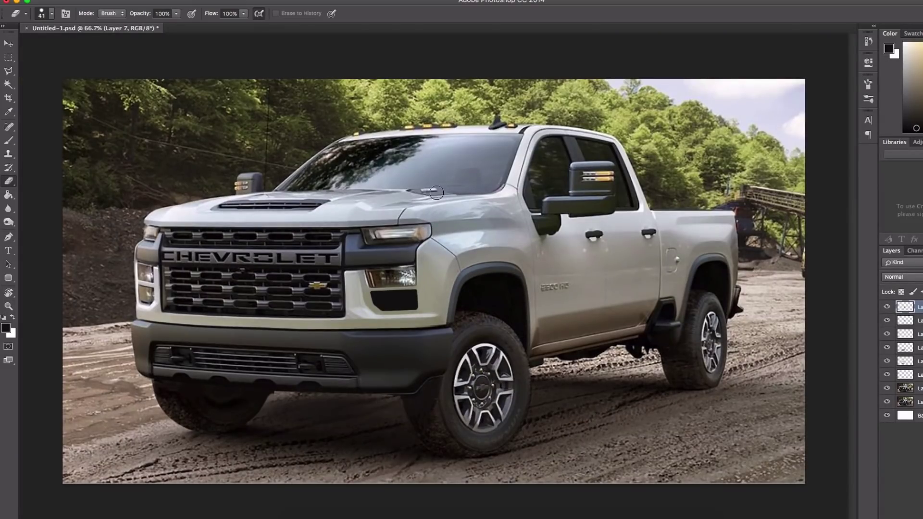
# - Overlay the insert with sampled dark grey on a new layer and erase it to leave a lighter frame
pyautogui.press('b')
pyautogui.keyDown('alt'); pyautogui.click(291, 250); pyautogui.keyUp('alt')
pyautogui.hotkey('ctrl', 'shift', 'alt', 'n')
pyautogui.moveTo(365, 288)
pyautogui.mouseDown()
pyautogui.moveTo(384, 308)
pyautogui.moveTo(347, 264)
pyautogui.moveTo(400, 332)
pyautogui.moveTo(471, 323)
pyautogui.moveTo(396, 286)
pyautogui.moveTo(358, 315)
pyautogui.mouseUp()
pyautogui.press('e')
pyautogui.scroll(1, 359, 286)
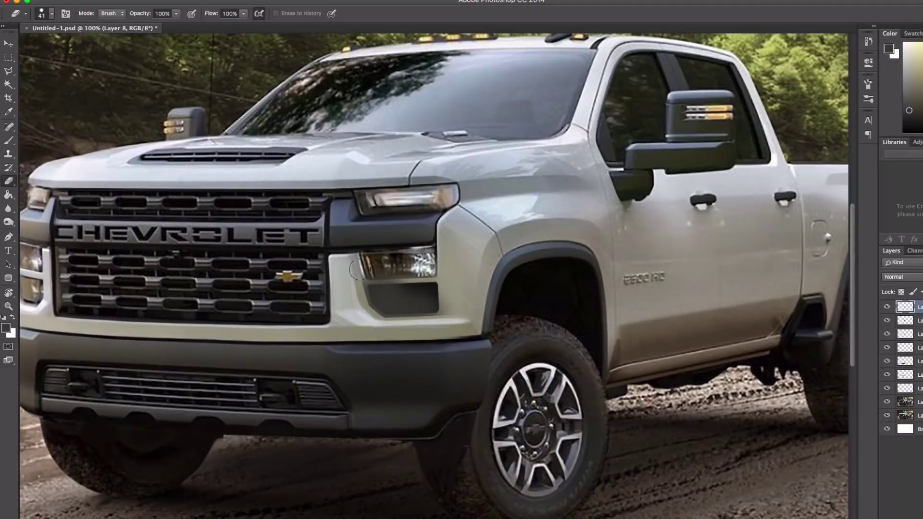
pyautogui.moveTo(403, 265)
pyautogui.mouseDown()
pyautogui.moveTo(401, 304)
pyautogui.moveTo(386, 291)
pyautogui.moveTo(395, 300)
pyautogui.moveTo(408, 285)
pyautogui.mouseUp()
pyautogui.moveTo(447, 313)
pyautogui.mouseDown()
pyautogui.moveTo(366, 320)
pyautogui.moveTo(363, 279)
pyautogui.mouseUp()
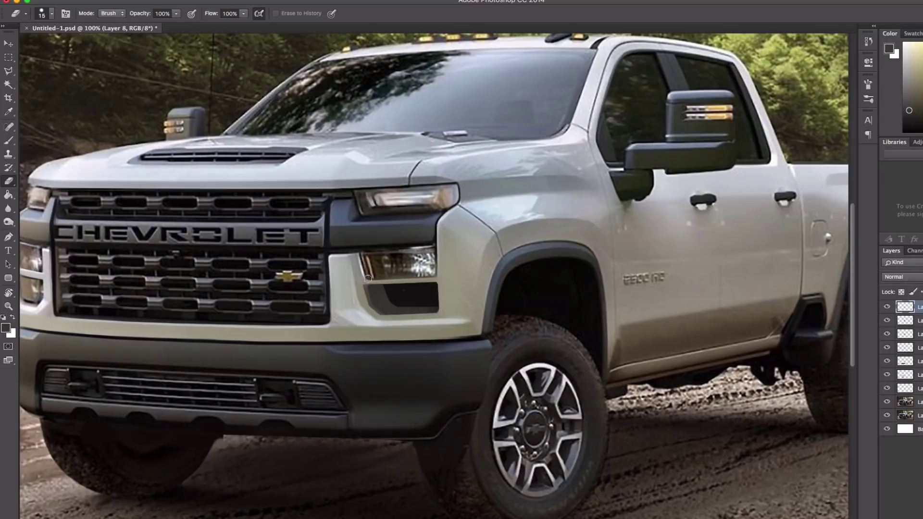
# - Darken the insert's grey overlay and touch up its outline with a 3 px brush
pyautogui.rightClick(442, 257)
pyautogui.press('Return')
pyautogui.press('super+minus')
pyautogui.press('b')
pyautogui.press('super+plus')
pyautogui.press('super+plus')
pyautogui.moveTo(384, 290); pyautogui.dragTo(365, 293)
pyautogui.keyDown('alt'); pyautogui.click(464, 321); pyautogui.keyUp('alt')
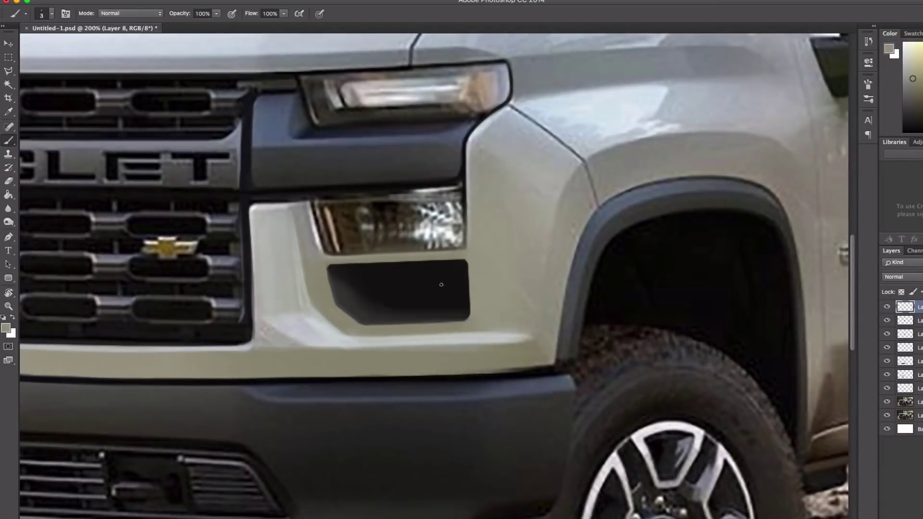
# - Sharpen the driver-side insert with a black stroke along its upper and outer edges and body colour along its lower edge
pyautogui.press(']')
pyautogui.press(']')
pyautogui.press(']')
pyautogui.press(']')
pyautogui.press(']')
pyautogui.press(']')
pyautogui.press('d')
pyautogui.moveTo(327, 265)
pyautogui.mouseDown()
pyautogui.moveTo(465, 259)
pyautogui.moveTo(469, 298)
pyautogui.mouseUp()
pyautogui.keyDown('alt'); pyautogui.click(477, 252); pyautogui.keyUp('alt')
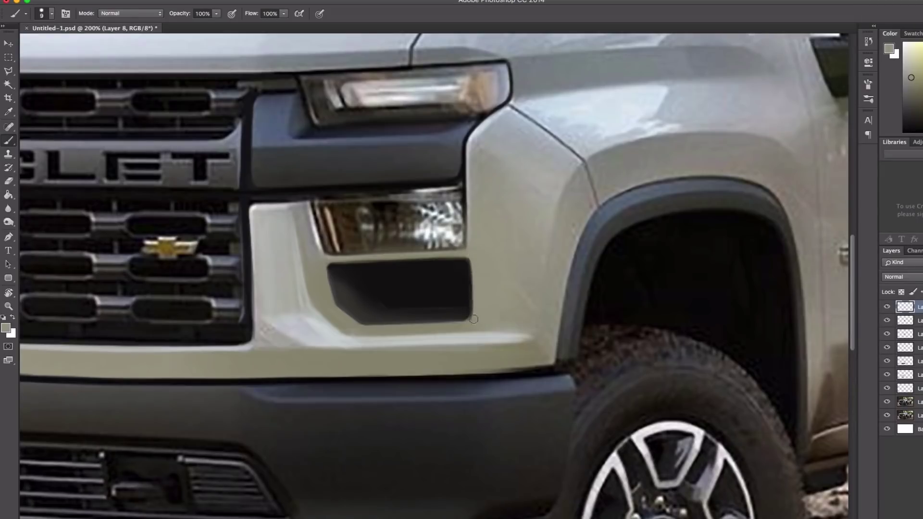
pyautogui.moveTo(360, 326); pyautogui.dragTo(465, 323)
pyautogui.scroll(-2, 381, 308)
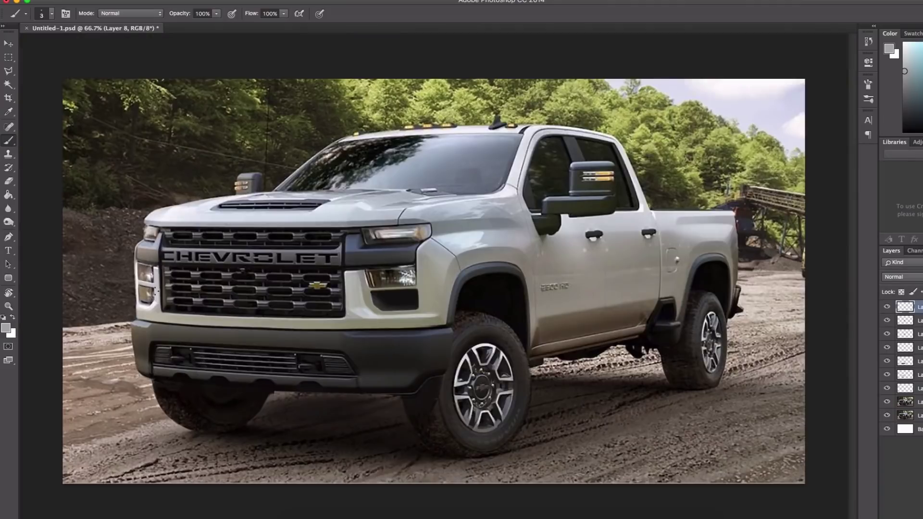
# - Paint a matching black insert over the lower half of the passenger-side lamp
pyautogui.press('d')
pyautogui.scroll(2, 140, 294)
pyautogui.press(']')
pyautogui.press(']')
pyautogui.press(']')
pyautogui.press(']')
pyautogui.press(']')
pyautogui.press(']')
pyautogui.moveTo(180, 293)
pyautogui.mouseDown()
pyautogui.moveTo(170, 317)
pyautogui.moveTo(143, 273)
pyautogui.moveTo(166, 285)
pyautogui.moveTo(143, 274)
pyautogui.moveTo(164, 317)
pyautogui.mouseUp()
pyautogui.keyDown('alt'); pyautogui.click(186, 272); pyautogui.keyUp('alt')
# - Clean up the edges around the passenger-side insert with a 27 px eraser
pyautogui.scroll(-2, 186, 272)
pyautogui.scroll(2, 149, 289)
pyautogui.rightClick(202, 216)
pyautogui.press('Escape')
pyautogui.rightClick(161, 225)
pyautogui.press('e')
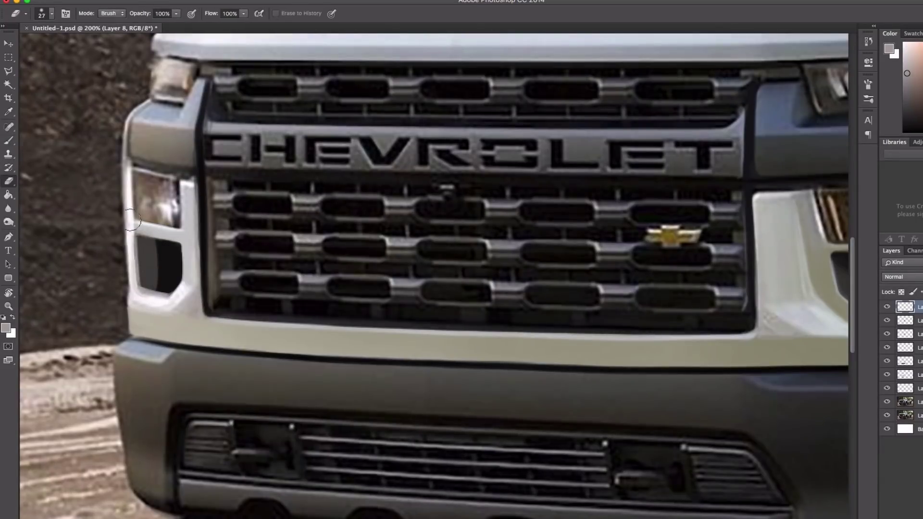
# - Touch up the outline of the passenger-side insert with a 3 px brush in colours sampled from around it
pyautogui.press('b')
pyautogui.press('d')
pyautogui.rightClick(217, 220)
pyautogui.press('Escape')
pyautogui.press('[')
pyautogui.press('[')
pyautogui.press('[')
pyautogui.press('[')
pyautogui.press('[')
pyautogui.press('[')
pyautogui.keyDown('alt'); pyautogui.click(139, 231); pyautogui.keyUp('alt')
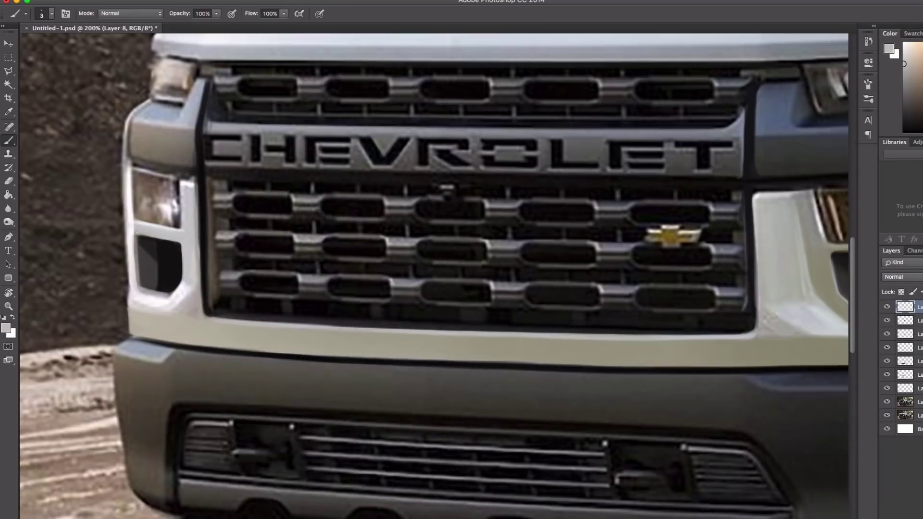
pyautogui.keyDown('alt'); pyautogui.click(146, 284); pyautogui.keyUp('alt')
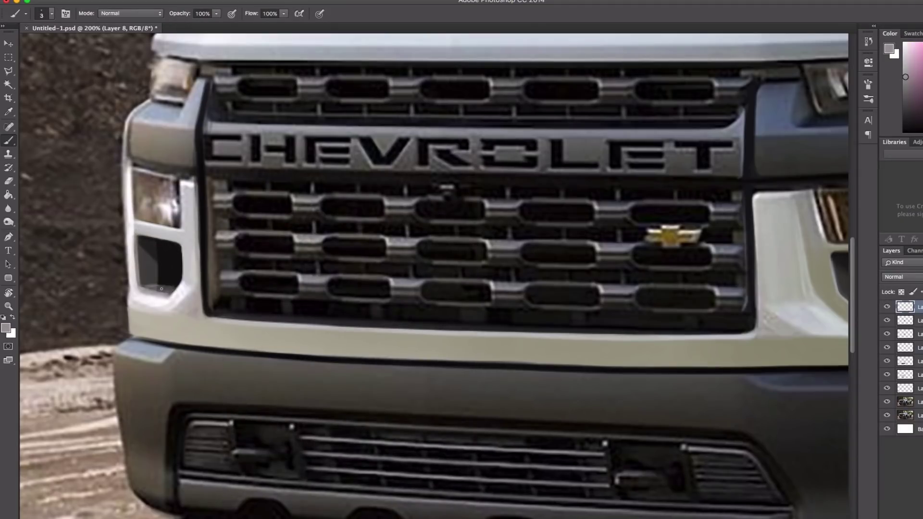
pyautogui.keyDown('alt'); pyautogui.click(155, 287); pyautogui.keyUp('alt')
pyautogui.hotkey('ctrl', '-')
pyautogui.hotkey('ctrl', '-')
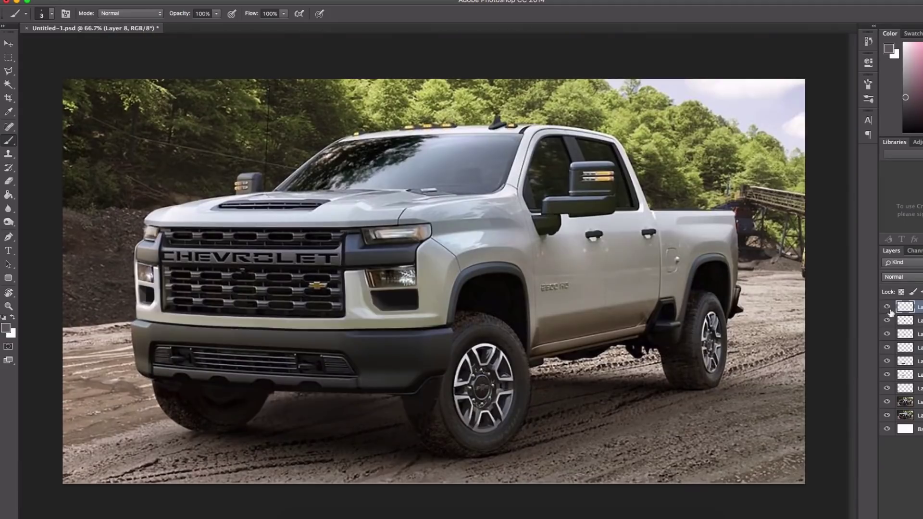
# - Smooth the body panel around the driver-side insert with a 7 px brush in sampled body colour
pyautogui.scroll(2, 353, 314)
pyautogui.keyDown('alt'); pyautogui.click(345, 304); pyautogui.keyUp('alt')
pyautogui.keyDown('alt'); pyautogui.click(310, 329); pyautogui.keyUp('alt')
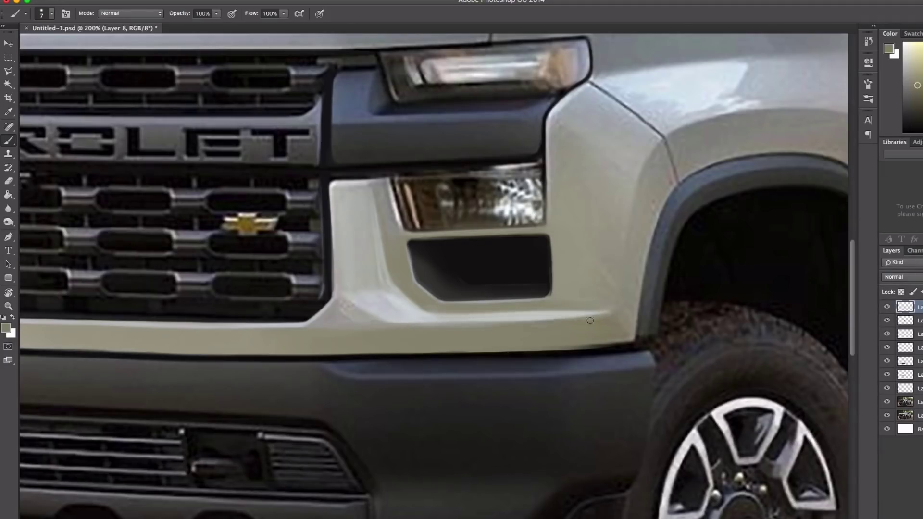
pyautogui.hotkey('ctrl', '-')
pyautogui.hotkey('ctrl', '-')
# - Refine the edges of the front body panels with small light strokes, reducing the brush to 4 px
pyautogui.scroll(3, 180, 248)
pyautogui.moveTo(180, 248)
pyautogui.mouseDown()
pyautogui.moveTo(206, 279)
pyautogui.moveTo(181, 214)
pyautogui.moveTo(204, 277)
pyautogui.mouseUp()
pyautogui.press('[')
pyautogui.press('[')
pyautogui.press('[')
pyautogui.scroll(-3, 223, 270)
pyautogui.scroll(4, 490, 319)
pyautogui.moveTo(447, 237)
pyautogui.mouseDown()
pyautogui.moveTo(577, 243)
pyautogui.moveTo(413, 253)
pyautogui.moveTo(512, 247)
pyautogui.mouseUp()
pyautogui.scroll(-3, 430, 319)
pyautogui.scroll(1, 257, 254)
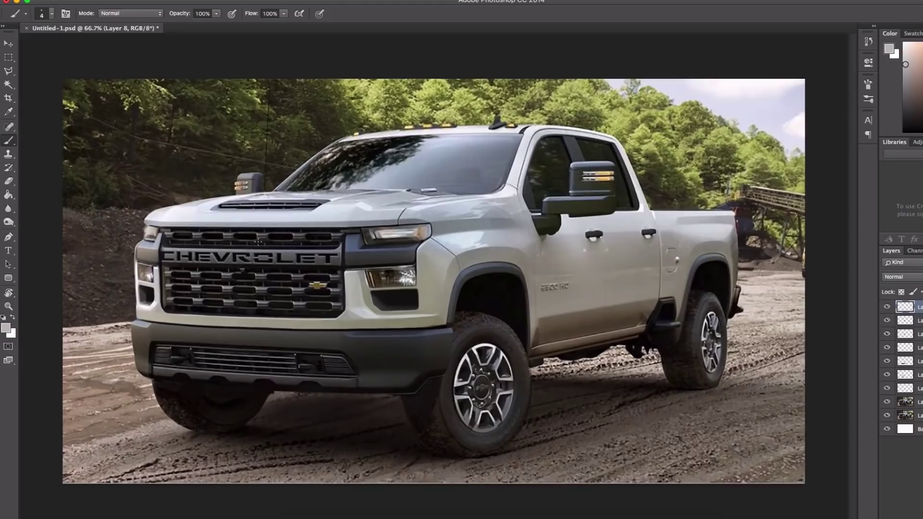
# - Retouch the strip below the driver-side lower lamp and outline the lamp's lower edge in sampled black
pyautogui.scroll(3, 396, 289)
pyautogui.press(']')
pyautogui.press(']')
pyautogui.press(']')
pyautogui.press(']')
pyautogui.moveTo(332, 291)
pyautogui.mouseDown()
pyautogui.moveTo(470, 287)
pyautogui.moveTo(331, 292)
pyautogui.moveTo(446, 286)
pyautogui.mouseUp()
pyautogui.press('[')
pyautogui.press('[')
pyautogui.press('[')
pyautogui.keyDown('alt'); pyautogui.click(465, 230); pyautogui.keyUp('alt')
pyautogui.moveTo(355, 282); pyautogui.dragTo(467, 275)
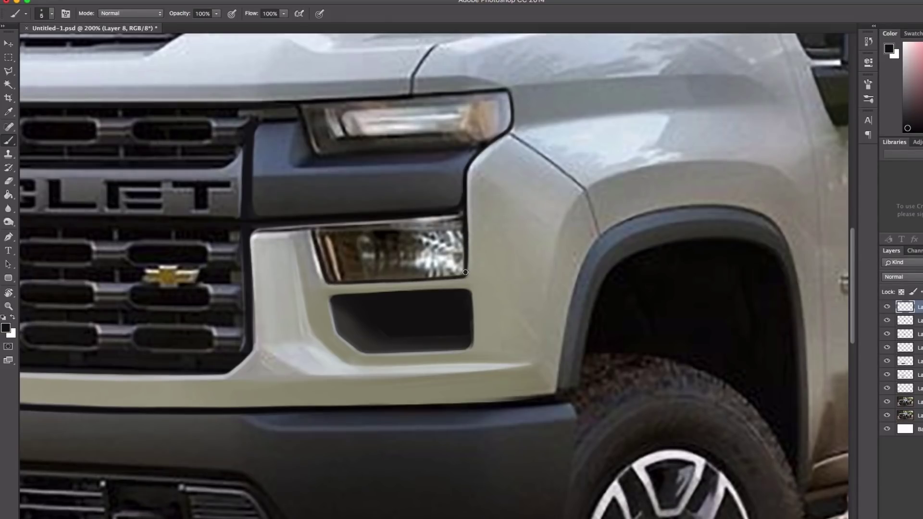
# - Paste the black honeycomb mesh and fit it over the driver-side insert
pyautogui.scroll(-3, 465, 266)
pyautogui.hotkey('ctrl', 'v')
pyautogui.hotkey('ctrl', 't')
pyautogui.moveTo(321, 302); pyautogui.dragTo(398, 291)
pyautogui.press('Return')
pyautogui.scroll(3, 398, 290)
# - Erase the mesh outside the driver-side insert and around its borders, ending with a 6 px eraser
pyautogui.press('e')
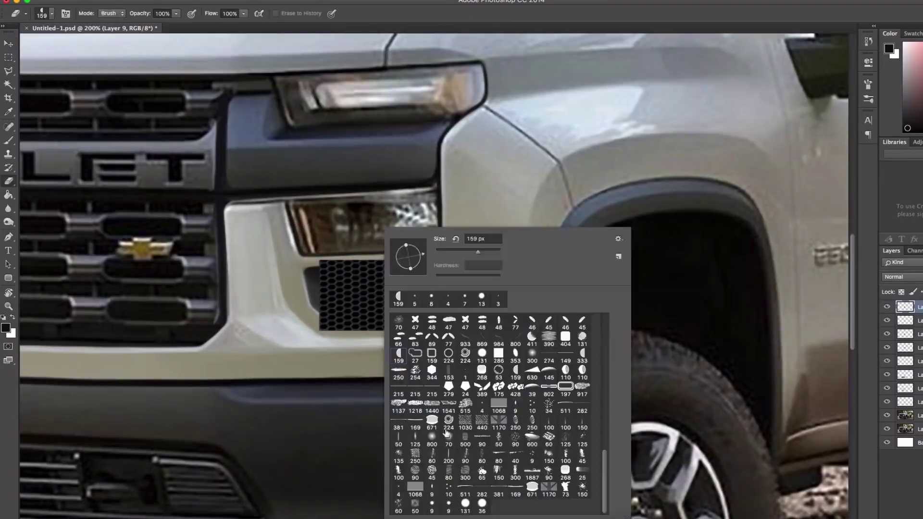
pyautogui.moveTo(313, 308)
pyautogui.mouseDown()
pyautogui.moveTo(333, 336)
pyautogui.moveTo(433, 327)
pyautogui.moveTo(337, 307)
pyautogui.mouseUp()
pyautogui.press(']')
pyautogui.press(']')
pyautogui.press(']')
pyautogui.press(']')
pyautogui.moveTo(390, 274); pyautogui.dragTo(442, 288)
pyautogui.press('[')
pyautogui.press('[')
pyautogui.press('[')
pyautogui.press('[')
pyautogui.press('[')
pyautogui.press('[')
pyautogui.press('[')
pyautogui.press('[')
pyautogui.press('[')
pyautogui.press('[')
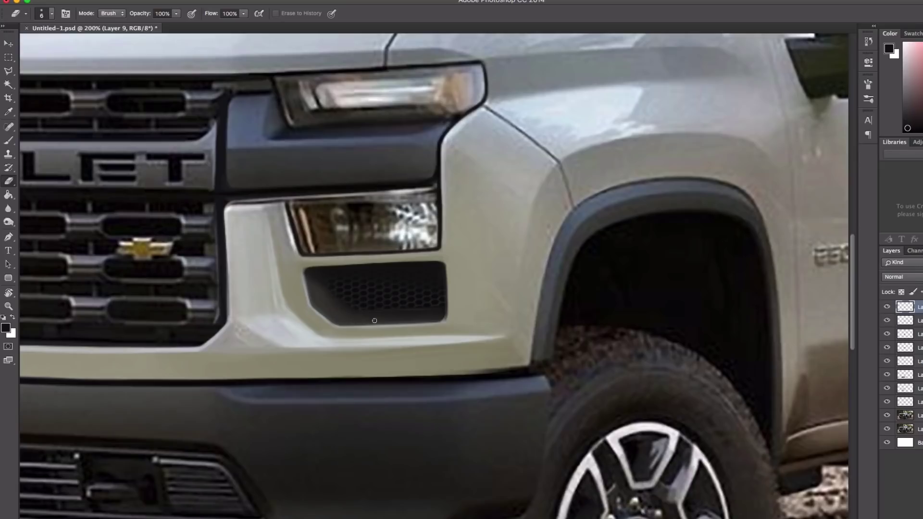
# - Straighten the inner edge of the driver-side lower lamp and repaint the adjoining panel in sampled body colour with a 12 px brush
pyautogui.press('b')
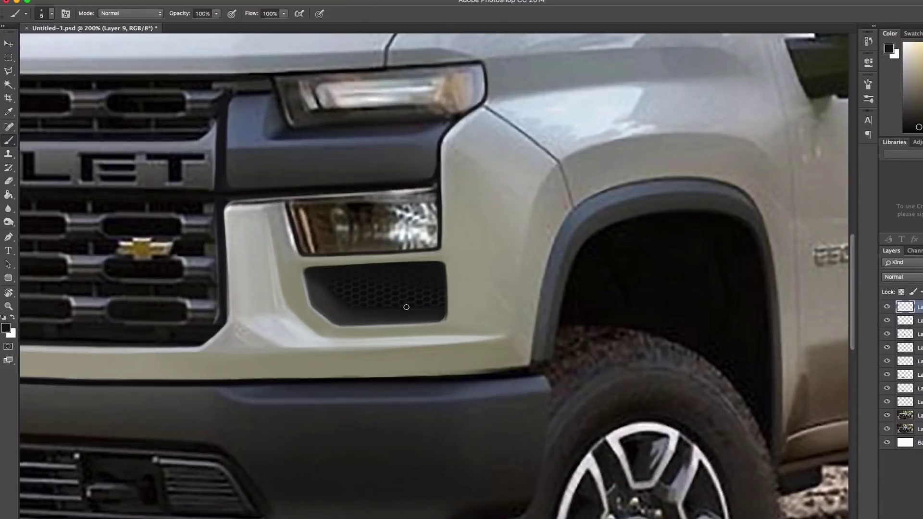
pyautogui.moveTo(349, 307); pyautogui.dragTo(350, 272)
pyautogui.press('d')
pyautogui.moveTo(372, 300); pyautogui.dragTo(377, 230)
pyautogui.keyDown('alt'); pyautogui.click(377, 230); pyautogui.keyUp('alt')
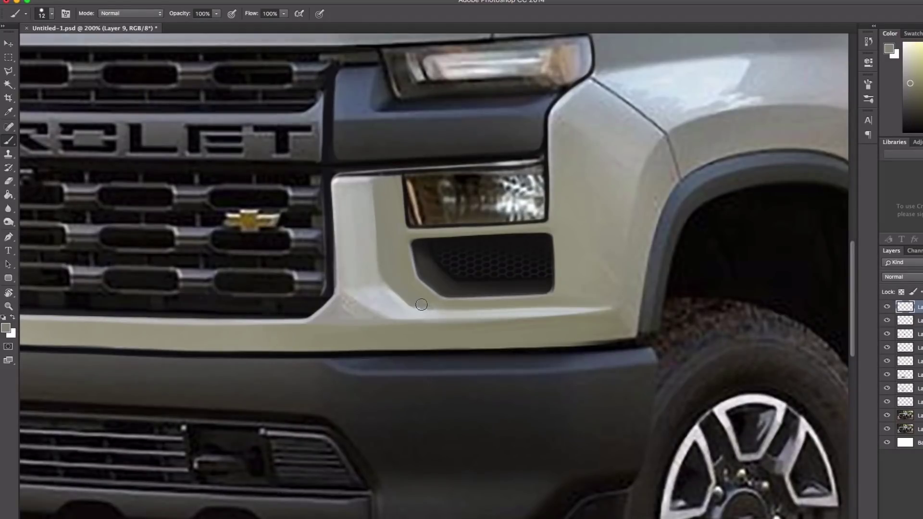
# - Select the driver-side mesh insert without its lower inner corner, copy it to a new layer and distort the copy slightly
pyautogui.press('m')
pyautogui.moveTo(405, 232)
pyautogui.mouseDown()
pyautogui.moveTo(558, 267)
pyautogui.moveTo(561, 302)
pyautogui.mouseUp()
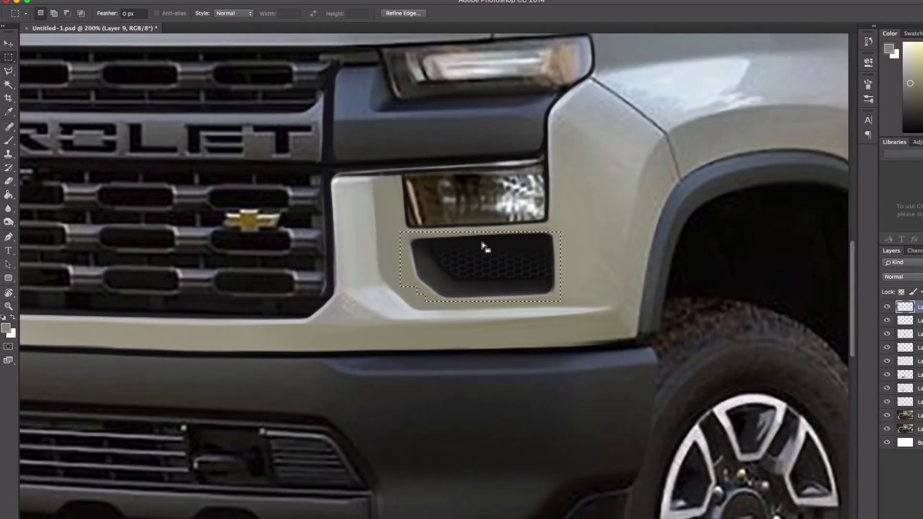
pyautogui.keyDown('alt'); pyautogui.moveTo(405, 302); pyautogui.dragTo(418, 288); pyautogui.keyUp('alt')
pyautogui.hotkey('ctrl', 'j')
pyautogui.hotkey('ctrl', 't')
pyautogui.keyDown('ctrl'); pyautogui.moveTo(480, 301); pyautogui.dragTo(472, 301); pyautogui.keyUp('ctrl')
pyautogui.moveTo(405, 267); pyautogui.dragTo(396, 266)
pyautogui.rightClick(524, 270)
pyautogui.press('Escape')
pyautogui.press('Return')
pyautogui.hotkey('ctrl', '0')
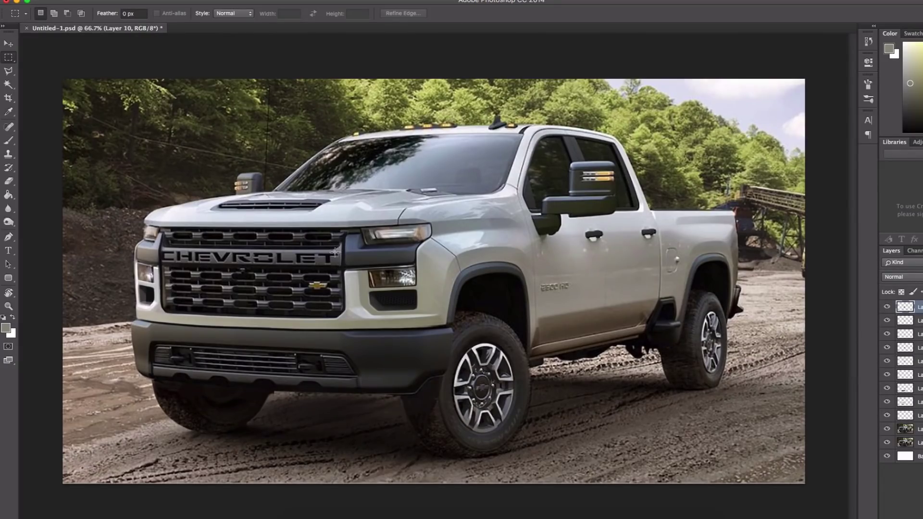
# - Paint a light grey strip along the hood's front edge on a new layer with a 12 px brush
pyautogui.click(9, 141)
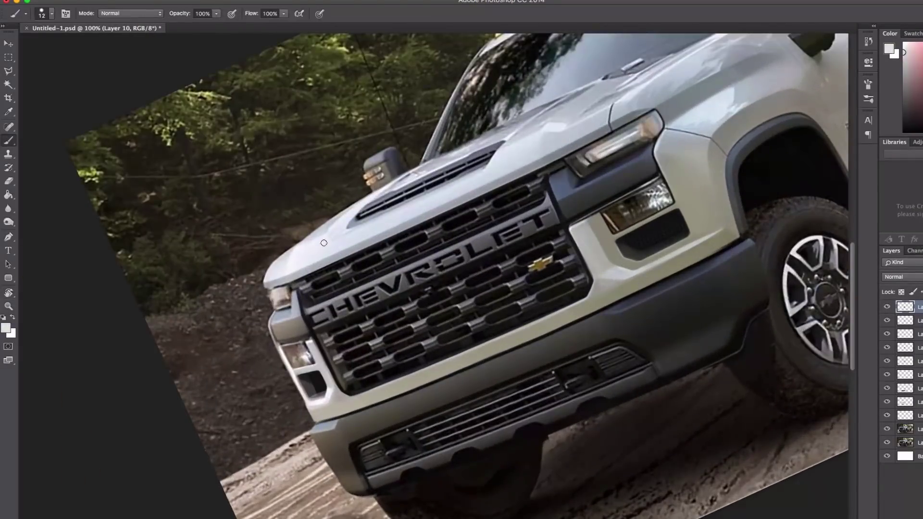
pyautogui.hotkey('ctrl', 'shift', 'alt', 'n')
pyautogui.moveTo(287, 283); pyautogui.dragTo(606, 133)
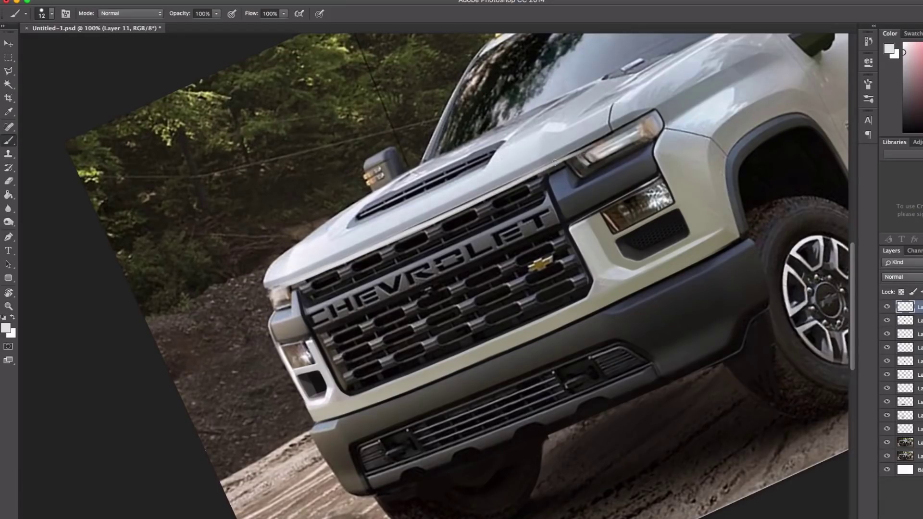
# - Draw a thin black line with a 3 px brush along the upper edge of the hood strip and reset the view rotation
pyautogui.press('d')
pyautogui.scroll(3, 331, 257)
pyautogui.moveTo(183, 316)
pyautogui.mouseDown()
pyautogui.moveTo(139, 328)
pyautogui.moveTo(416, 209)
pyautogui.mouseUp()
pyautogui.scroll(-3, 591, 298)
pyautogui.scroll(3, 716, 172)
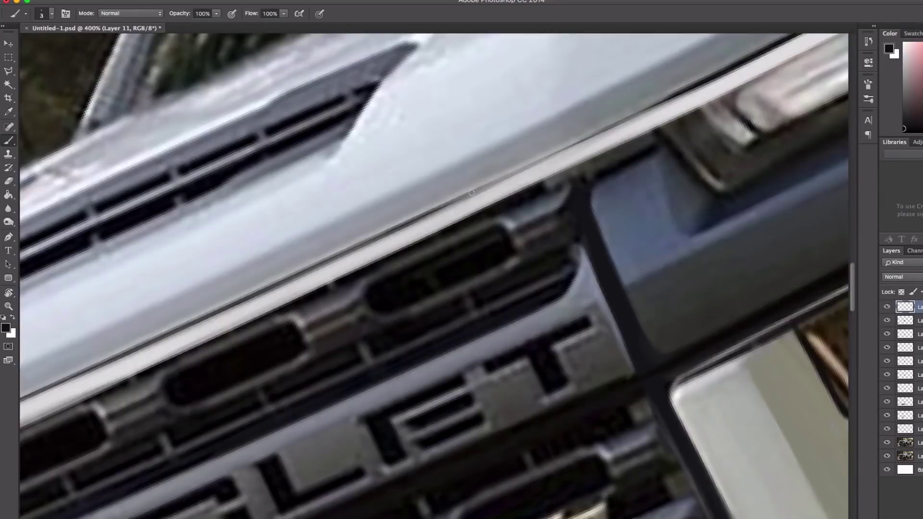
pyautogui.scroll(-3, 548, 220)
pyautogui.scroll(-2, 549, 219)
pyautogui.press('r')
pyautogui.press('Escape')
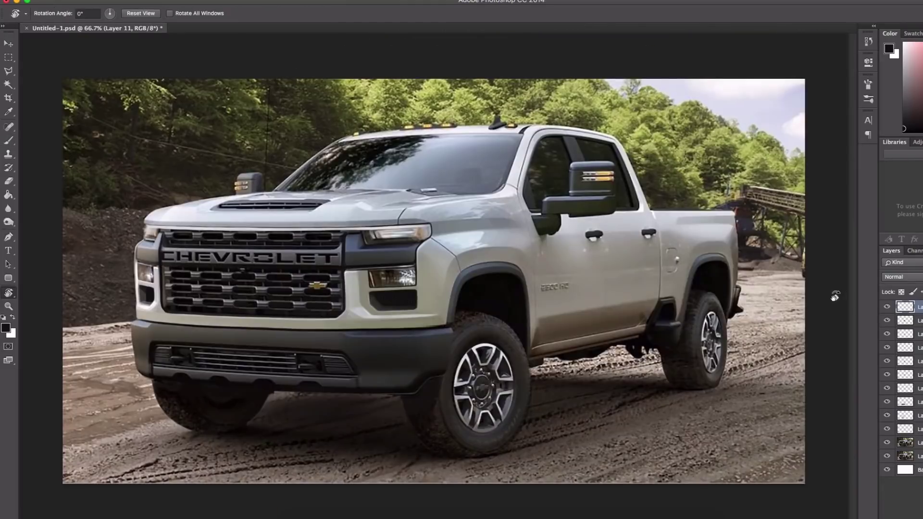
# - Compare the retouched front end with the original by toggling the retouch layers' visibility
pyautogui.moveTo(888, 443); pyautogui.dragTo(878, 318)
pyautogui.scroll(3, 444, 326)
pyautogui.press('b')
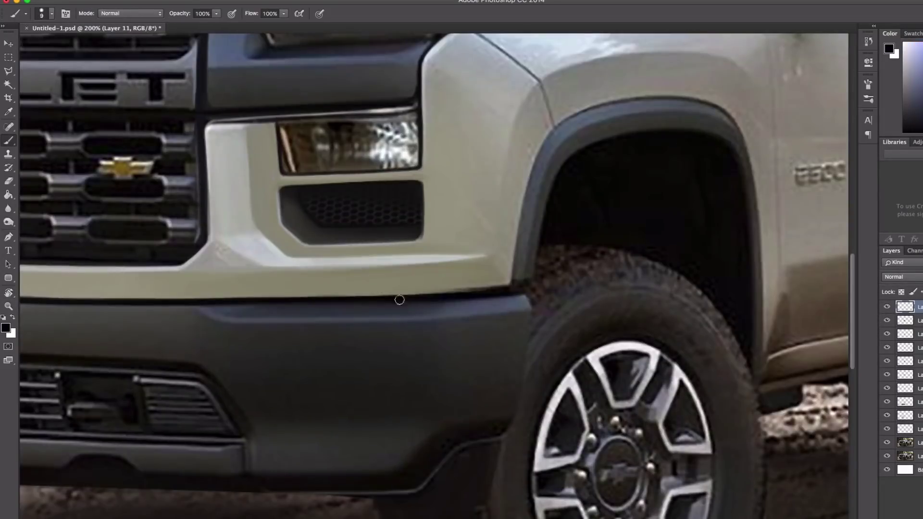
pyautogui.scroll(-2, 466, 293)
# - Paste the lifted off-road wheels and axle, scale them to about 115% and position them under the truck
pyautogui.hotkey('ctrl', 'v')
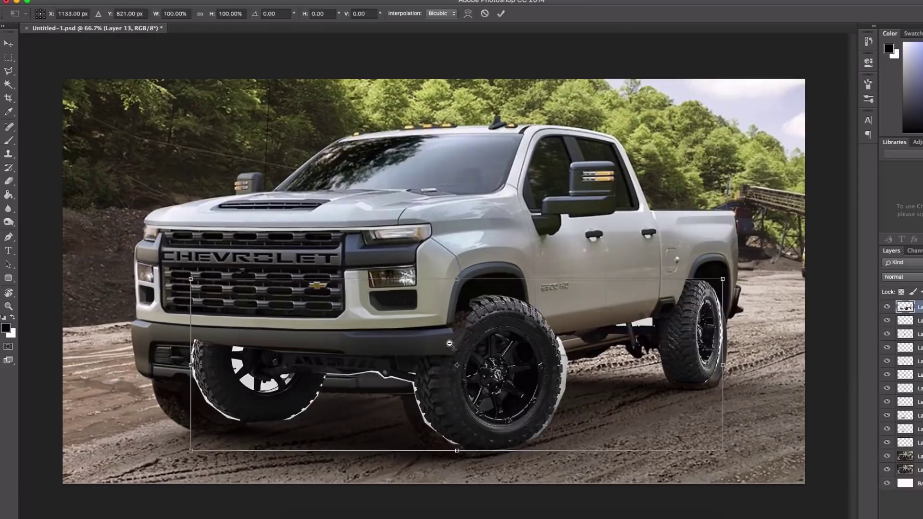
pyautogui.scroll(-1, 482, 293)
pyautogui.hotkey('ctrl', 't')
pyautogui.moveTo(533, 291); pyautogui.dragTo(534, 312)
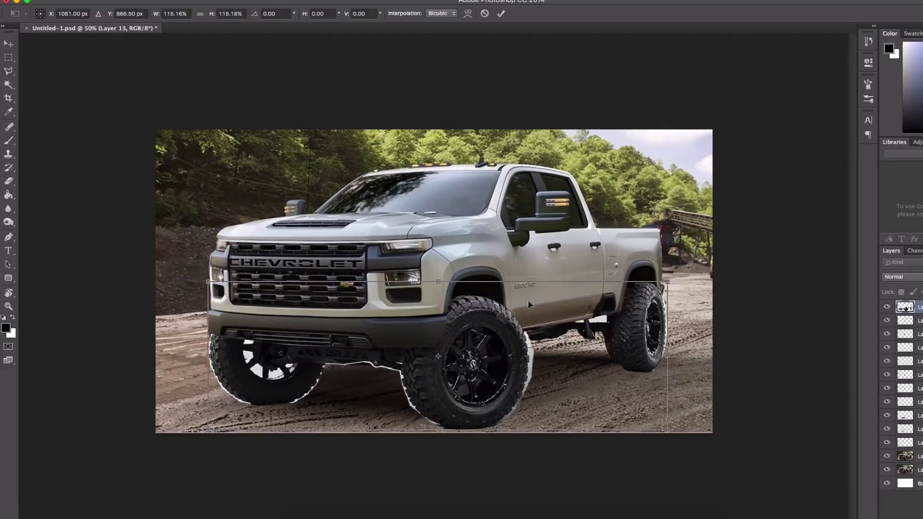
pyautogui.rightClick(615, 303)
pyautogui.press('Escape')
pyautogui.press('Return')
pyautogui.press('l')
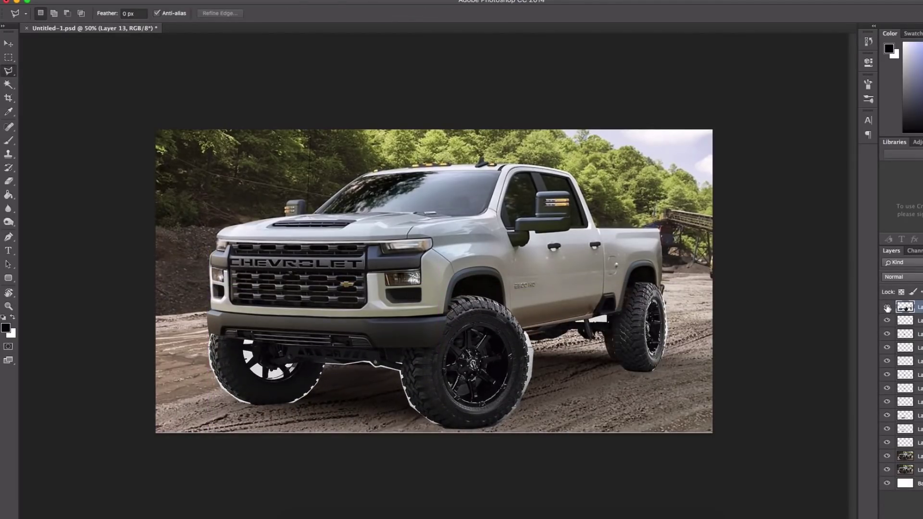
# - Narrow the pasted wheels to about 98.6% width and skew them so the passenger-side front tyre sits lower
pyautogui.hotkey('ctrl', 't')
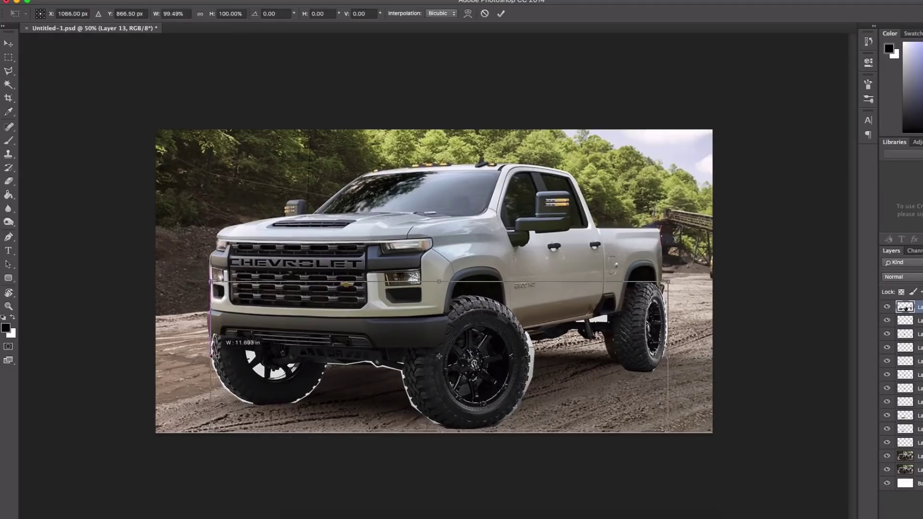
pyautogui.moveTo(666, 359); pyautogui.dragTo(660, 354)
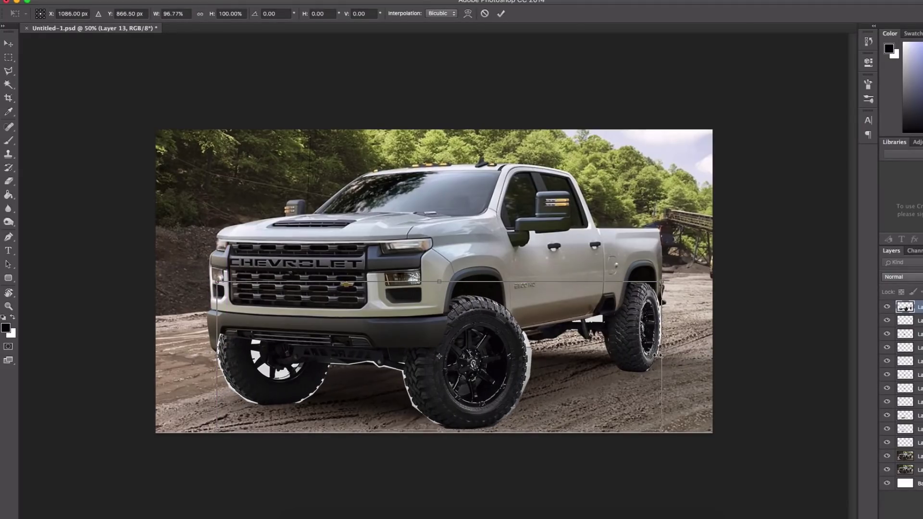
pyautogui.moveTo(220, 353)
pyautogui.mouseDown()
pyautogui.moveTo(220, 367)
pyautogui.moveTo(211, 362)
pyautogui.mouseUp()
pyautogui.rightClick(196, 334)
pyautogui.press('Escape')
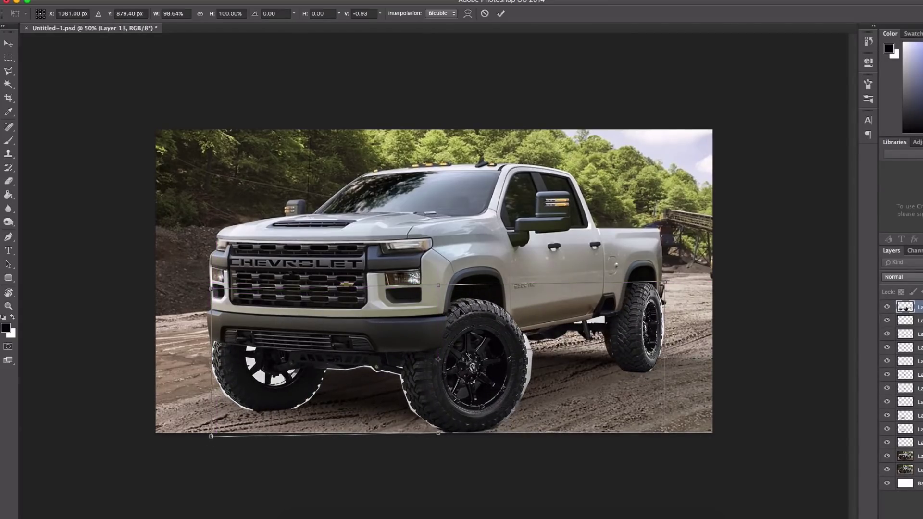
pyautogui.press('Return')
# - Erase the white fringe around the passenger-side front tyre and beneath the axle bracket with a 9 px eraser
pyautogui.scroll(3, 233, 385)
pyautogui.press('e')
pyautogui.rightClick(146, 220)
pyautogui.press('Return')
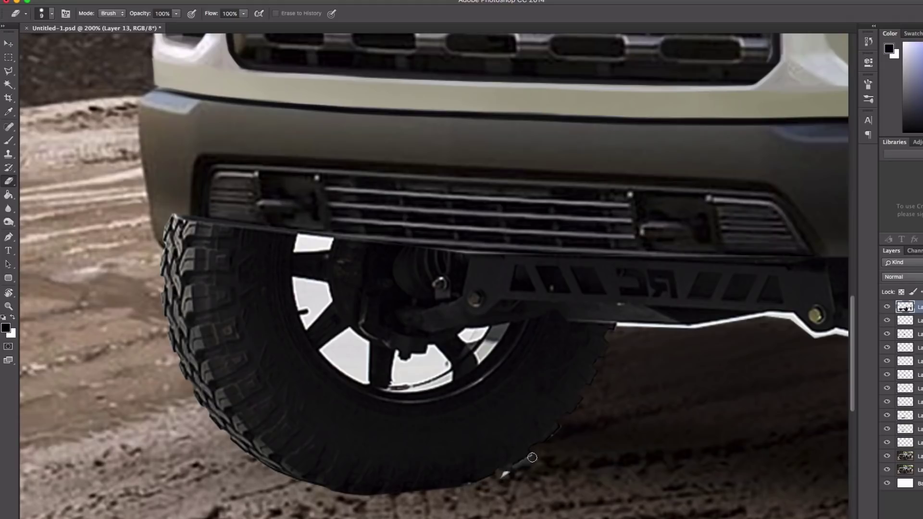
pyautogui.moveTo(706, 327); pyautogui.dragTo(509, 314)
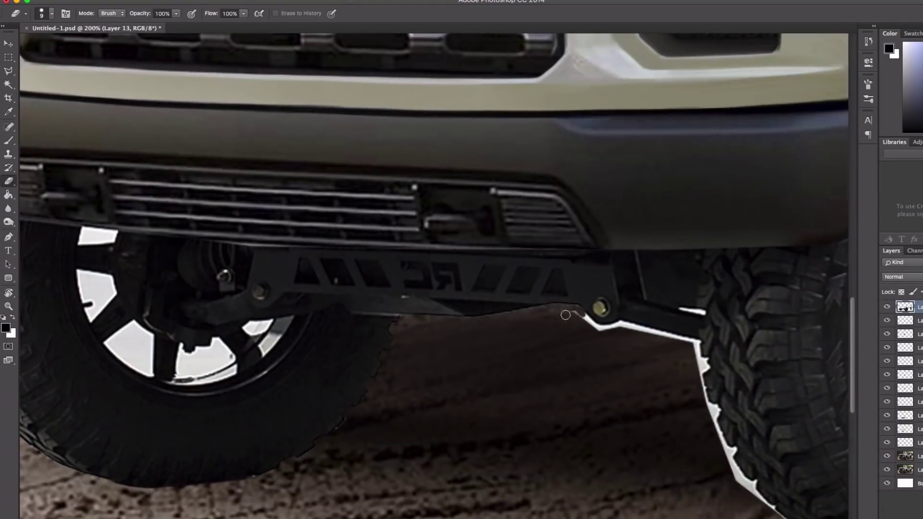
pyautogui.hscroll(5, 610, 307)
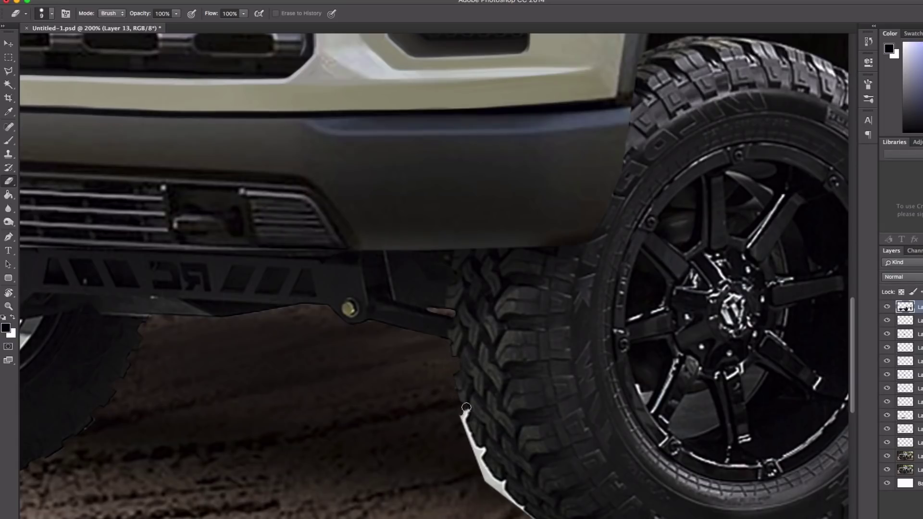
# - Erase the white fringe around the driver-side front tyre, from its inner tread to its rear edge
pyautogui.moveTo(466, 408); pyautogui.dragTo(469, 445)
pyautogui.scroll(-5, 467, 423)
pyautogui.hscroll(3, 467, 424)
pyautogui.moveTo(419, 337); pyautogui.dragTo(423, 358)
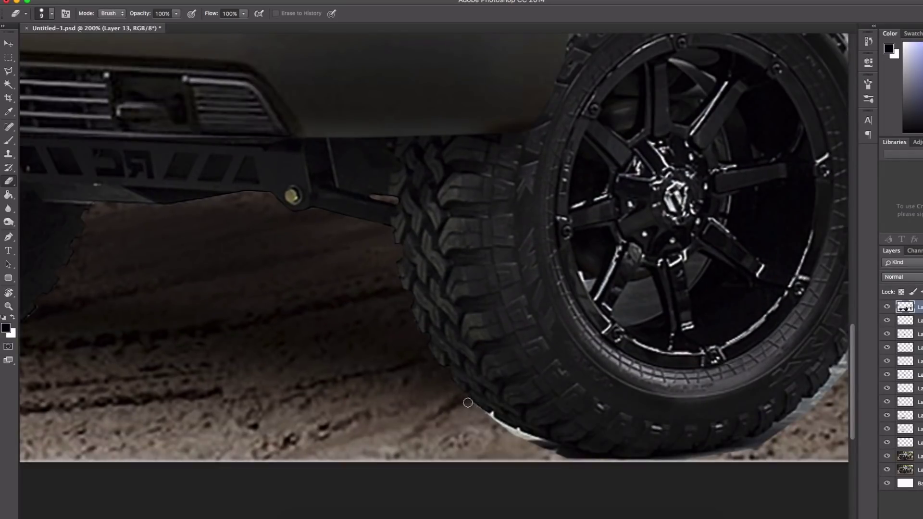
pyautogui.moveTo(511, 430)
pyautogui.mouseDown()
pyautogui.moveTo(617, 474)
pyautogui.moveTo(539, 446)
pyautogui.moveTo(596, 462)
pyautogui.moveTo(776, 432)
pyautogui.moveTo(714, 457)
pyautogui.moveTo(576, 433)
pyautogui.moveTo(591, 416)
pyautogui.mouseUp()
pyautogui.moveTo(638, 370)
pyautogui.mouseDown()
pyautogui.moveTo(677, 301)
pyautogui.moveTo(583, 396)
pyautogui.moveTo(613, 317)
pyautogui.mouseUp()
pyautogui.scroll(5, 618, 288)
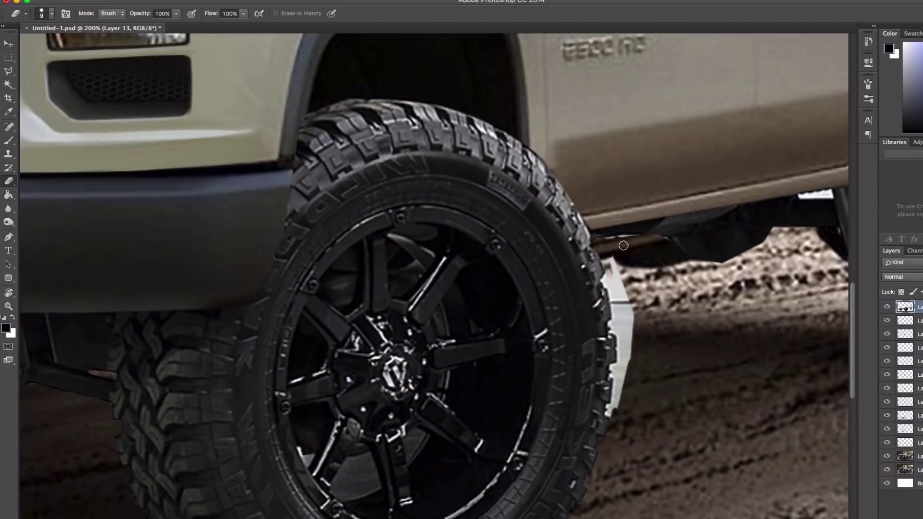
pyautogui.moveTo(621, 252)
pyautogui.mouseDown()
pyautogui.moveTo(605, 275)
pyautogui.moveTo(619, 335)
pyautogui.mouseUp()
pyautogui.moveTo(615, 387); pyautogui.dragTo(610, 413)
# - Erase the leftover white areas around the undercarriage ahead of the rear tyre
pyautogui.hscroll(15, 448, 253)
pyautogui.scroll(3, 448, 253)
pyautogui.moveTo(476, 261)
pyautogui.mouseDown()
pyautogui.moveTo(539, 260)
pyautogui.moveTo(519, 237)
pyautogui.moveTo(512, 252)
pyautogui.moveTo(535, 239)
pyautogui.mouseUp()
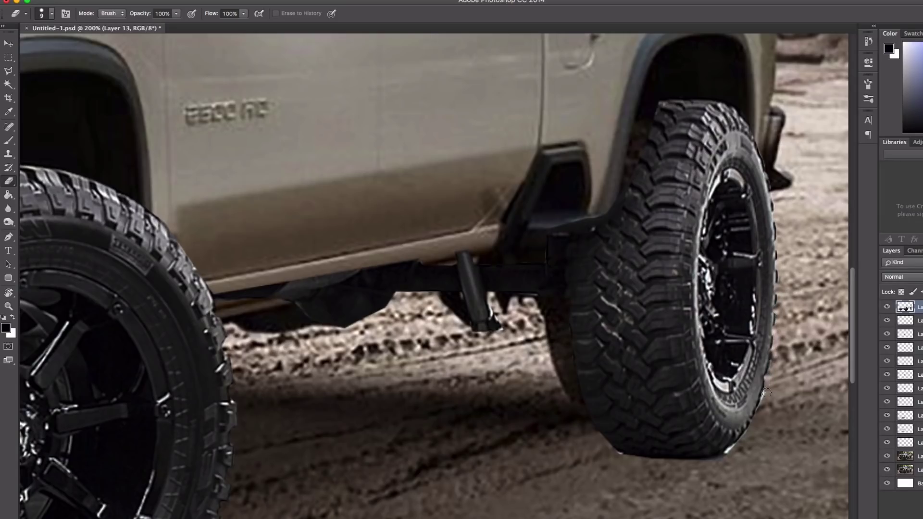
# - Erase the white gaps between the spokes of the passenger-side front wheel
pyautogui.keyDown('alt'); pyautogui.click(524, 270); pyautogui.keyUp('alt')
pyautogui.keyDown('super'); pyautogui.click(207, 392); pyautogui.keyUp('super')
pyautogui.moveTo(234, 264)
pyautogui.mouseDown()
pyautogui.moveTo(273, 274)
pyautogui.moveTo(219, 283)
pyautogui.moveTo(242, 277)
pyautogui.mouseUp()
pyautogui.moveTo(222, 327)
pyautogui.mouseDown()
pyautogui.moveTo(238, 332)
pyautogui.moveTo(259, 385)
pyautogui.moveTo(231, 355)
pyautogui.moveTo(255, 375)
pyautogui.mouseUp()
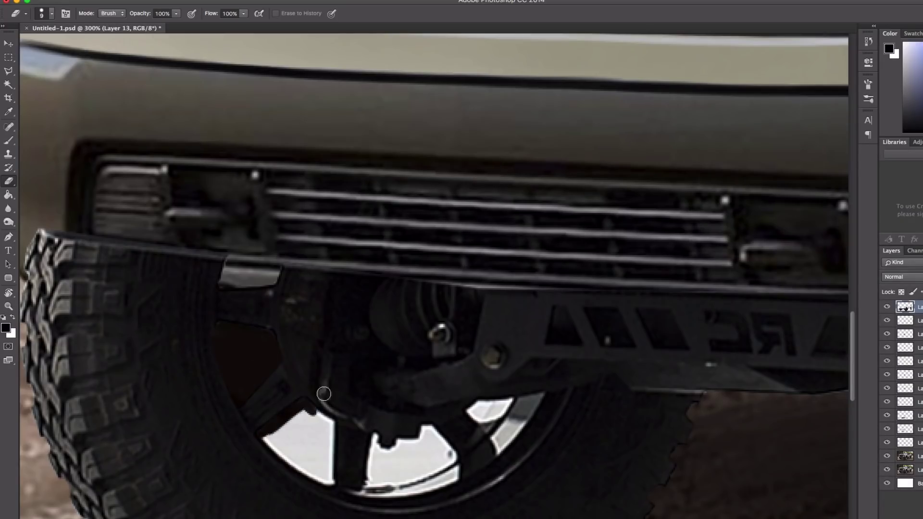
pyautogui.moveTo(332, 437); pyautogui.dragTo(289, 454)
pyautogui.scroll(-3, 288, 432)
pyautogui.moveTo(259, 380); pyautogui.dragTo(344, 394)
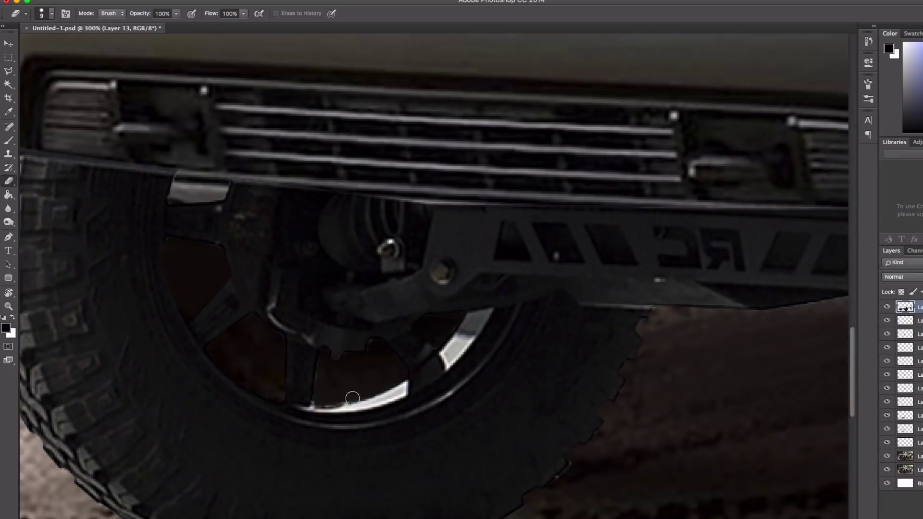
pyautogui.keyDown('alt'); pyautogui.click(453, 338); pyautogui.keyUp('alt')
pyautogui.keyDown('alt'); pyautogui.click(453, 338); pyautogui.keyUp('alt')
pyautogui.keyDown('alt'); pyautogui.click(628, 260); pyautogui.keyUp('alt')
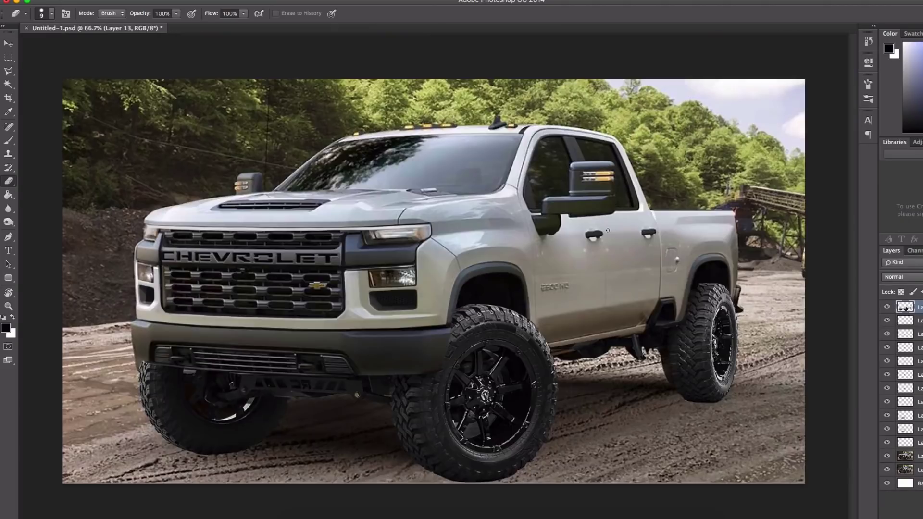
# - Hide the pasted wheels layer and extend the canvas downward to a height of about 8.3 in
pyautogui.click(887, 307)
pyautogui.press('v')
pyautogui.moveTo(561, 243); pyautogui.dragTo(561, 229)
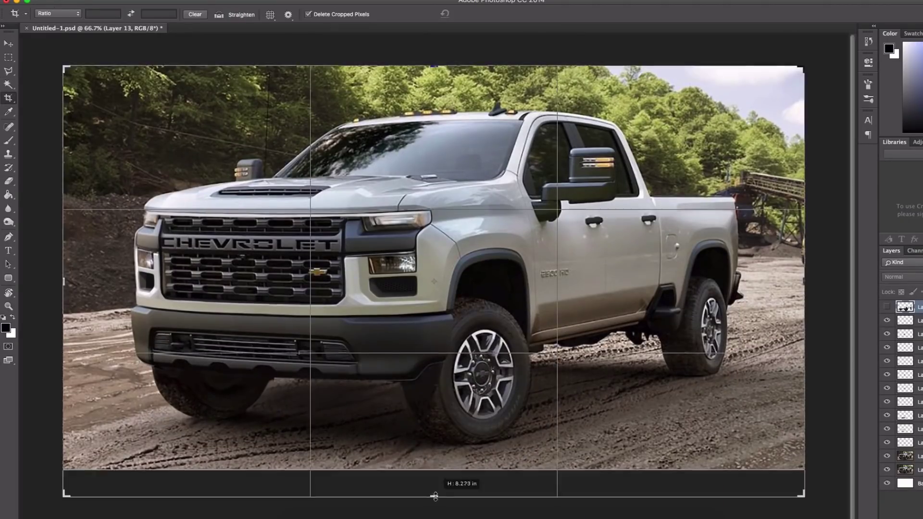
# - Copy the lowest strip of muddy ground to a new layer and stretch it to fill the canvas extension, widening its lower edge
pyautogui.press('m')
pyautogui.moveTo(63, 446); pyautogui.dragTo(805, 496)
pyautogui.hotkey('ctrl', 'j')
pyautogui.hotkey('ctrl', 't')
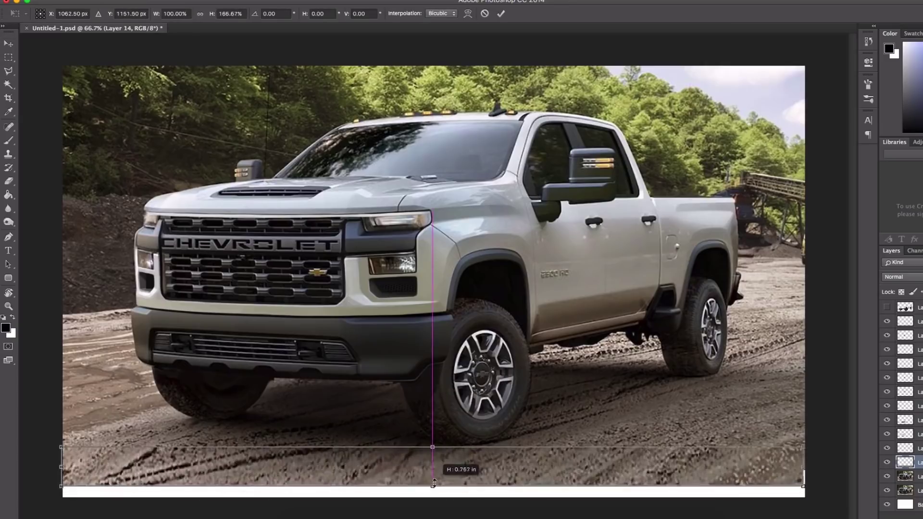
pyautogui.hotkey('ctrl', '-')
pyautogui.rightClick(511, 362)
pyautogui.click(534, 426)
pyautogui.moveTo(620, 383); pyautogui.dragTo(635, 383)
pyautogui.rightClick(426, 366)
pyautogui.press('Return')
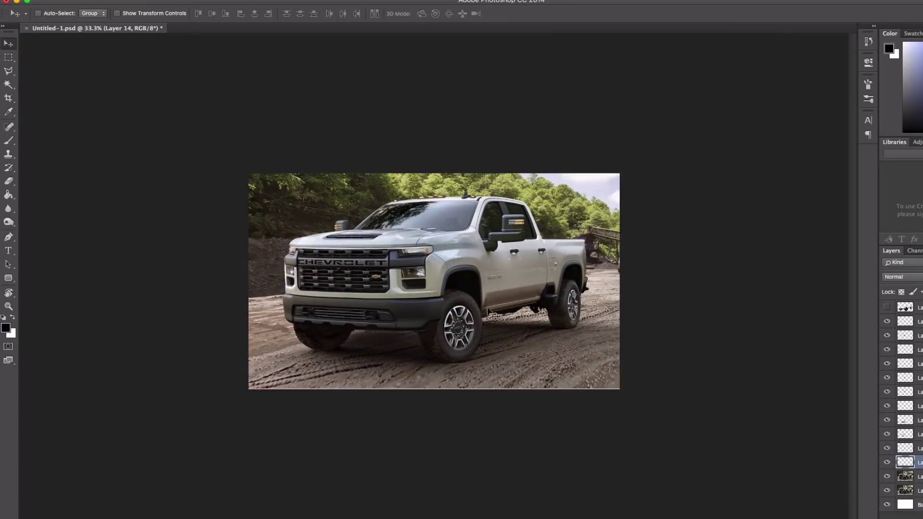
# - Show the wheels layer again and erase the tyre parts overlapping the scalloped lower edge of the front bumper
pyautogui.hotkey('ctrl', '+')
pyautogui.click(887, 308)
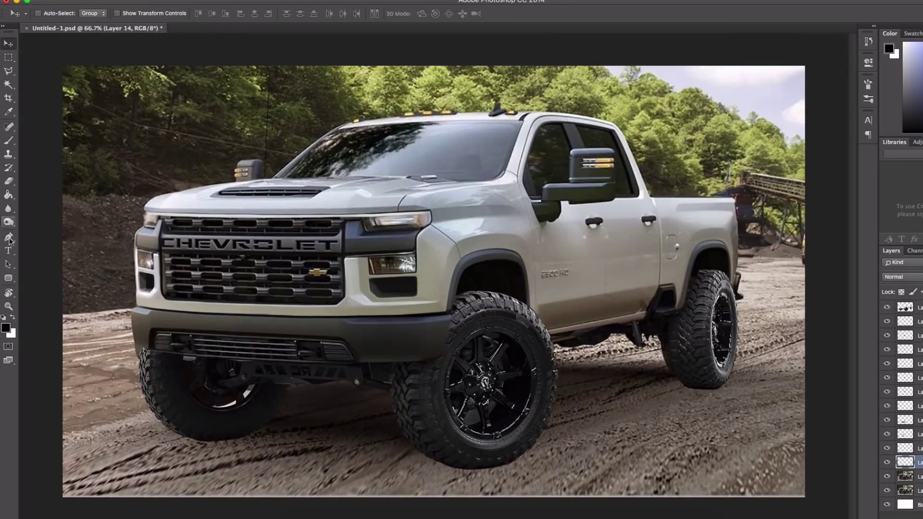
pyautogui.press('e')
pyautogui.hotkey('ctrl', 'alt', 'z')
pyautogui.hotkey('ctrl', 'alt', 'z')
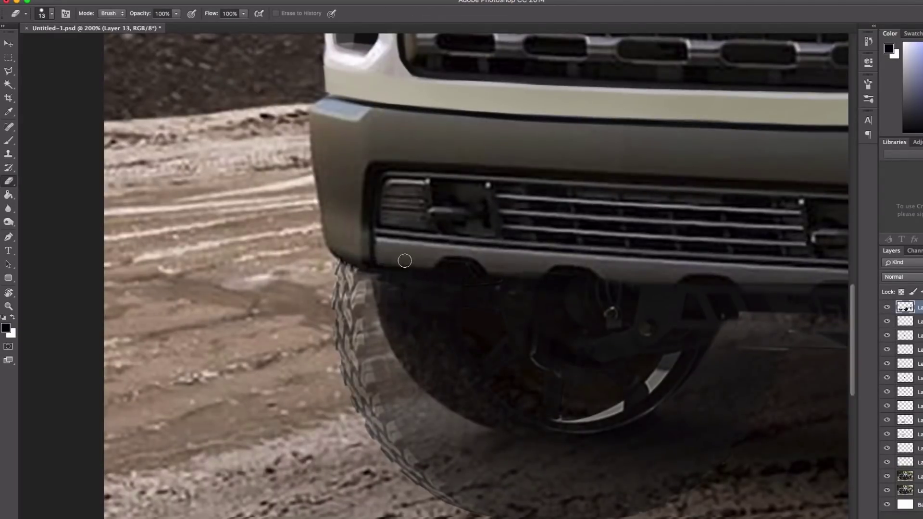
pyautogui.hscroll(10, 405, 260)
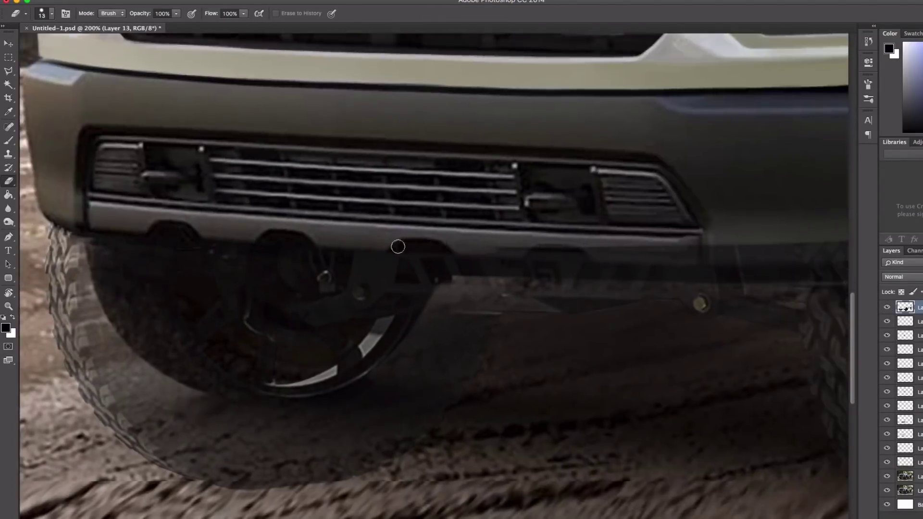
pyautogui.hscroll(-8, 466, 227)
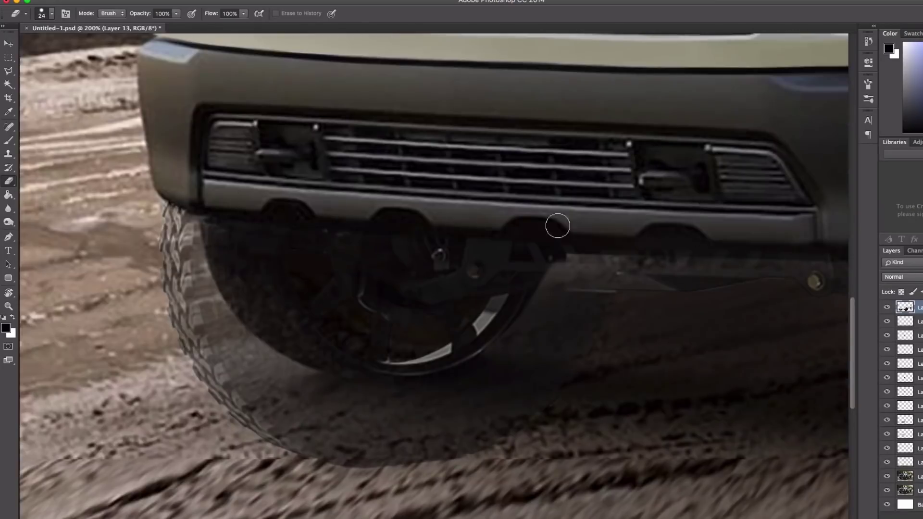
pyautogui.hscroll(6, 520, 223)
pyautogui.moveTo(630, 227); pyautogui.dragTo(575, 241)
# - Clone muddy ground over the old tyre still showing on the inner side of the new rear tyre
pyautogui.scroll(3, 579, 173)
pyautogui.hscroll(3, 579, 174)
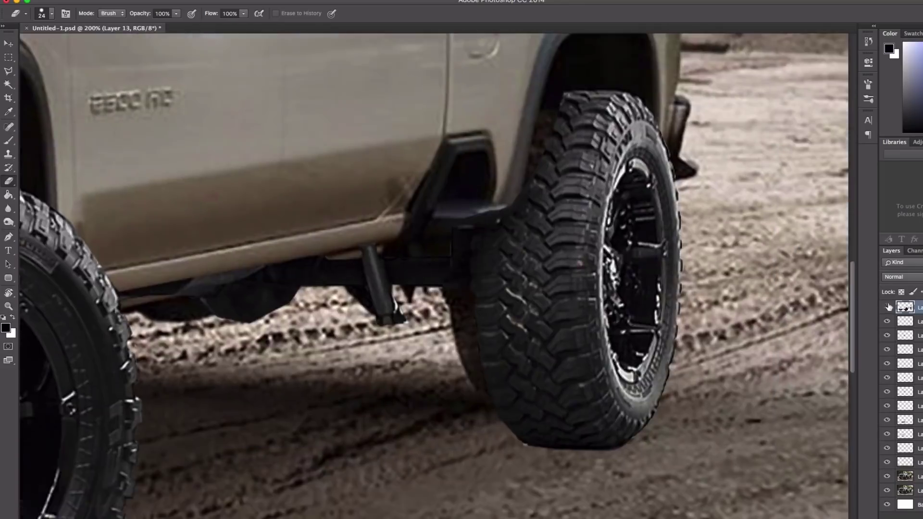
pyautogui.press('b')
pyautogui.press('s')
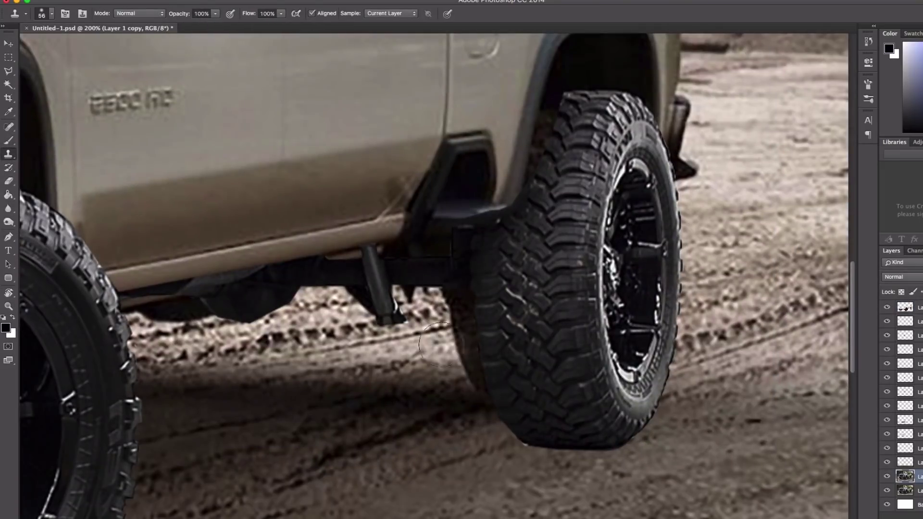
pyautogui.moveTo(448, 298); pyautogui.dragTo(474, 375)
# - Clone tyre tread into the dark gap between the rear tyre's upper edge and the wheel-arch flare
pyautogui.hotkey('alt', '.')
pyautogui.press('[')
pyautogui.press('[')
pyautogui.moveTo(577, 96)
pyautogui.mouseDown()
pyautogui.moveTo(556, 97)
pyautogui.moveTo(599, 107)
pyautogui.moveTo(576, 139)
pyautogui.moveTo(545, 134)
pyautogui.moveTo(522, 155)
pyautogui.moveTo(559, 111)
pyautogui.moveTo(614, 100)
pyautogui.mouseUp()
pyautogui.press('e')
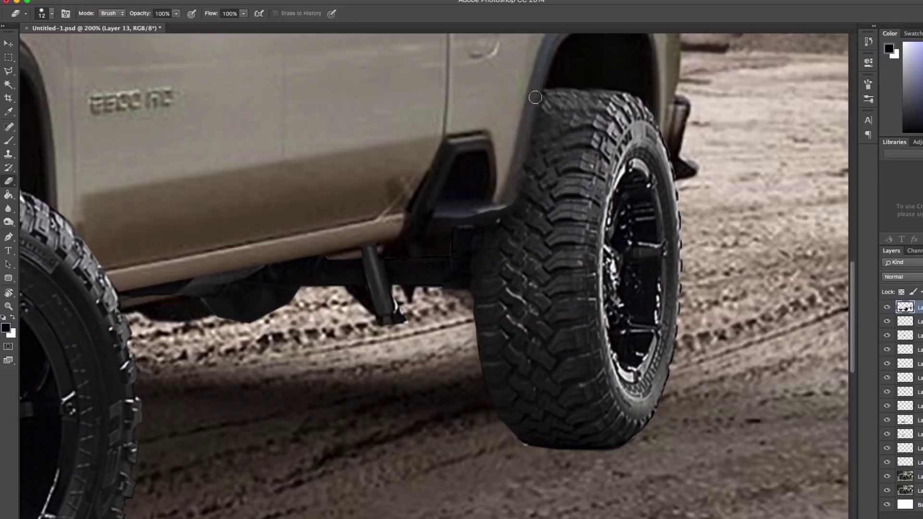
# - Transform the wheels layer slightly so the front tyres sit a little lower under the truck
pyautogui.press('super+minus')
pyautogui.press('super+minus')
pyautogui.press('super+t')
pyautogui.moveTo(669, 324); pyautogui.dragTo(662, 319)
pyautogui.press('Return')
# - Erase the tyre tread that spills over the rear wheel-arch flare
pyautogui.press('m')
pyautogui.press('super+plus')
pyautogui.press('super+plus')
pyautogui.press('e')
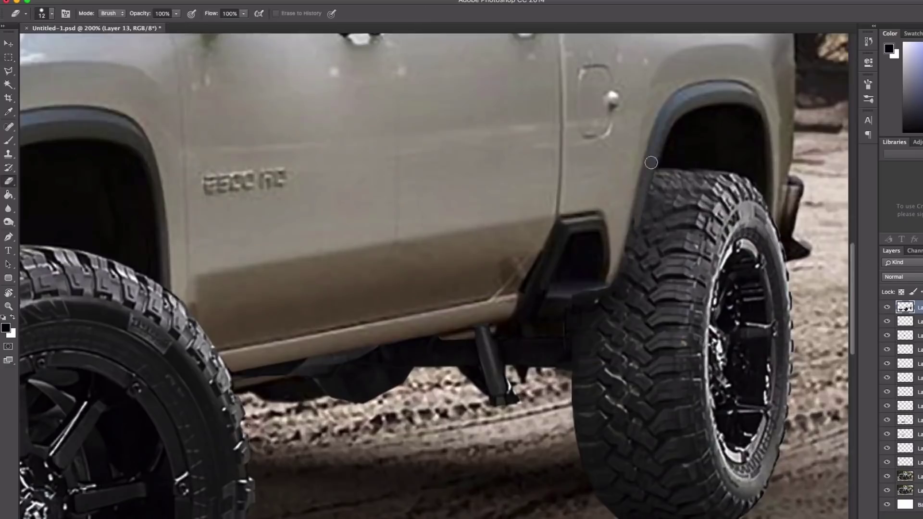
pyautogui.press('super+minus')
pyautogui.press('super+minus')
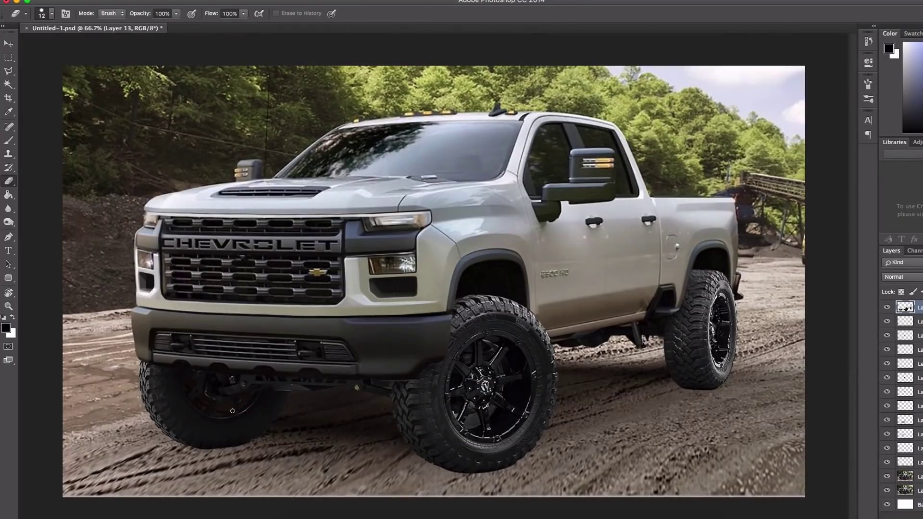
# - Burn the midtones of the shaded front tyres and the ground beneath the tyres at 21% exposure, and duplicate the photo layer
pyautogui.click(9, 222)
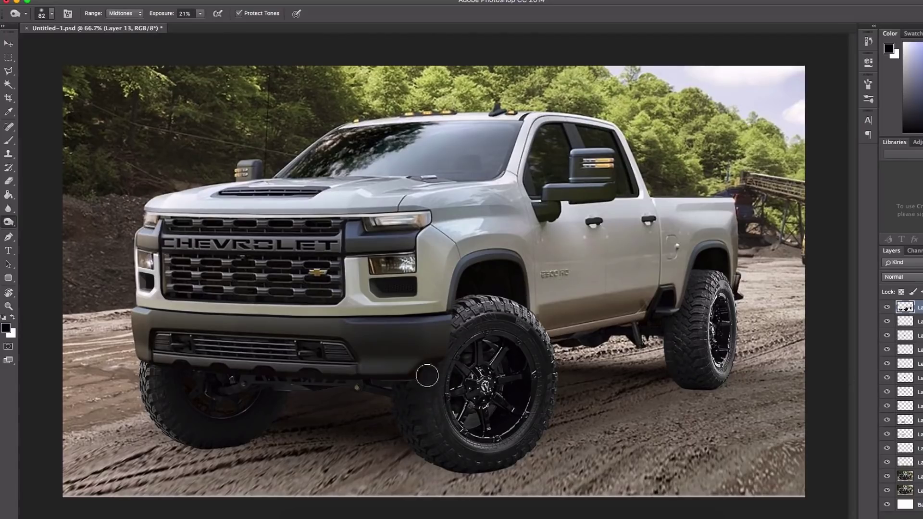
pyautogui.keyDown('ctrl'); pyautogui.keyDown('alt'); pyautogui.rightClick(671, 355); pyautogui.keyUp('alt'); pyautogui.keyUp('ctrl')
pyautogui.press('[')
pyautogui.press('[')
pyautogui.press('[')
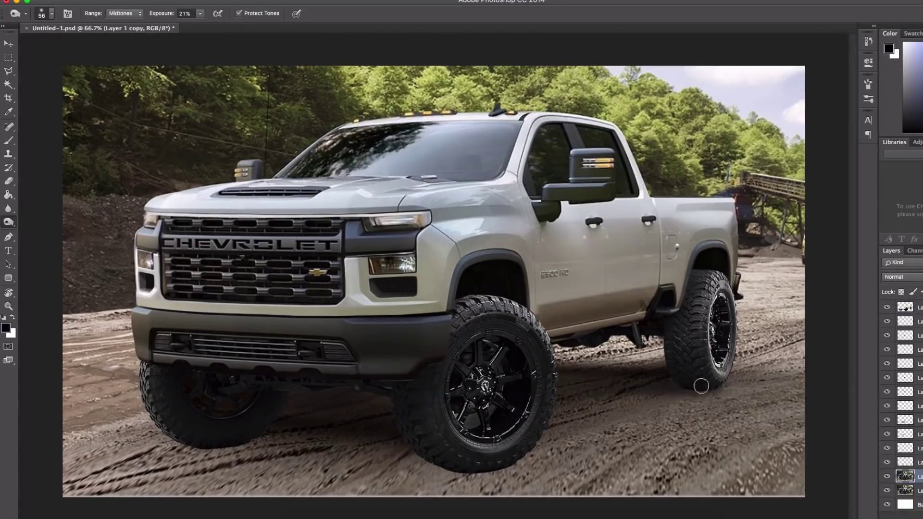
pyautogui.keyDown('ctrl'); pyautogui.keyDown('alt'); pyautogui.rightClick(454, 463); pyautogui.keyUp('alt'); pyautogui.keyUp('ctrl')
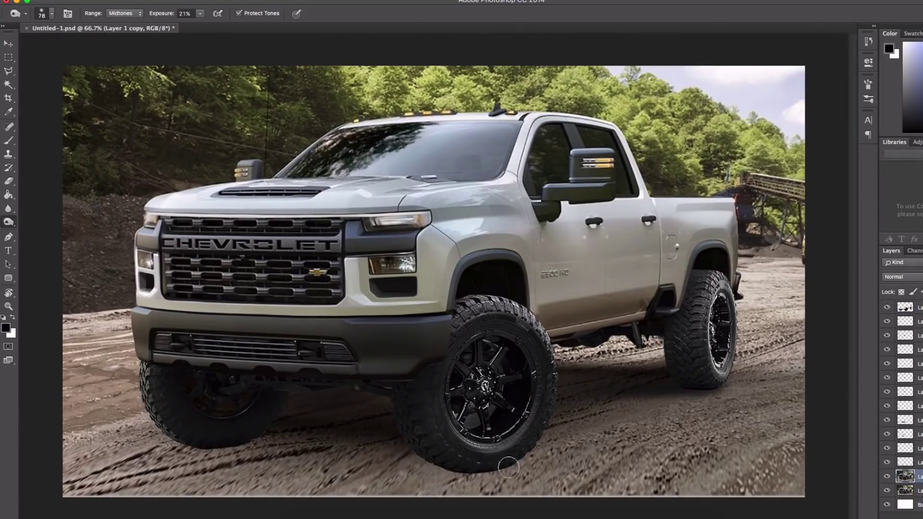
pyautogui.hotkey('ctrl', 'j')
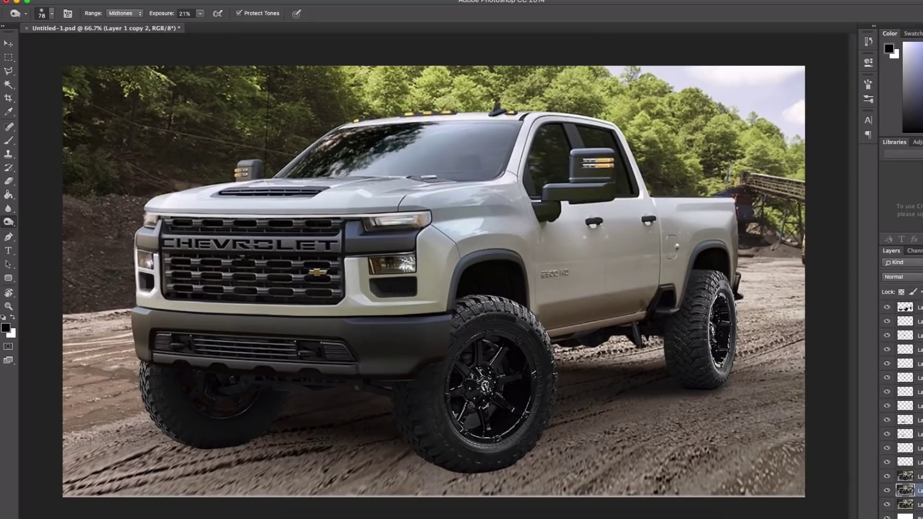
# - Paint black contact shadows beneath the tyres on a new layer, trimming them with the eraser, and merge it into the wheels layer
pyautogui.keyDown('ctrl'); pyautogui.keyDown('alt'); pyautogui.rightClick(676, 385); pyautogui.keyUp('alt'); pyautogui.keyUp('ctrl')
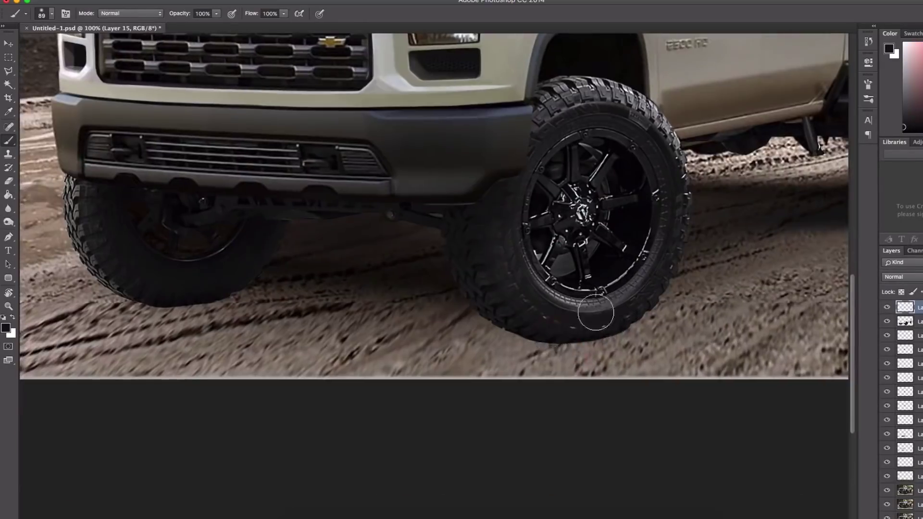
pyautogui.moveTo(595, 313)
pyautogui.mouseDown()
pyautogui.moveTo(542, 335)
pyautogui.moveTo(604, 330)
pyautogui.moveTo(298, 320)
pyautogui.mouseUp()
pyautogui.keyDown('ctrl'); pyautogui.keyDown('alt'); pyautogui.rightClick(196, 305); pyautogui.keyUp('alt'); pyautogui.keyUp('ctrl')
pyautogui.moveTo(202, 308)
pyautogui.mouseDown()
pyautogui.moveTo(282, 299)
pyautogui.moveTo(570, 347)
pyautogui.moveTo(365, 343)
pyautogui.mouseUp()
pyautogui.press('e')
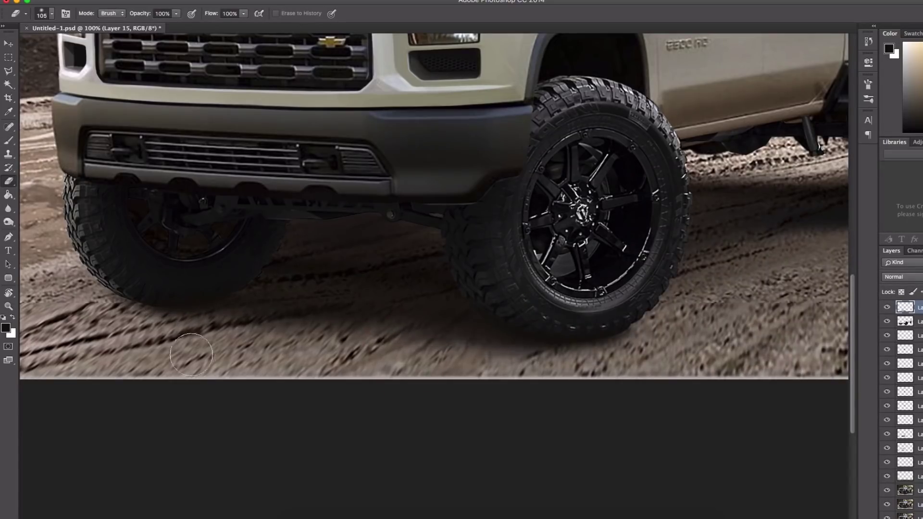
pyautogui.press('super+minus')
pyautogui.press('super+minus')
pyautogui.press('super+e')
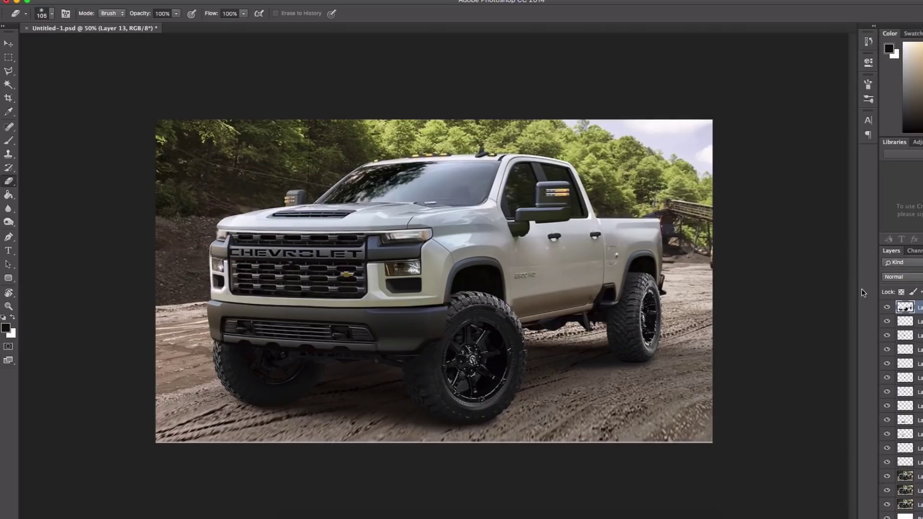
# - Paint the truck's doors and side blue on a new layer in Overlay mode
pyautogui.press('b')
pyautogui.press('super+z')
pyautogui.moveTo(548, 288)
pyautogui.mouseDown()
pyautogui.moveTo(591, 259)
pyautogui.moveTo(545, 264)
pyautogui.moveTo(591, 270)
pyautogui.mouseUp()
pyautogui.rightClick(596, 227)
pyautogui.moveTo(519, 274); pyautogui.dragTo(649, 230)
pyautogui.moveTo(544, 264)
pyautogui.mouseDown()
pyautogui.moveTo(579, 267)
pyautogui.moveTo(456, 231)
pyautogui.moveTo(443, 279)
pyautogui.moveTo(532, 229)
pyautogui.mouseUp()
pyautogui.press('super+z')
# - Extend the blue paint with a smaller brush along the lower bed side ahead of the rear wheel
pyautogui.press('[')
pyautogui.press('[')
pyautogui.press('[')
pyautogui.press('[')
pyautogui.press('[')
pyautogui.press('[')
pyautogui.press('[')
pyautogui.scroll(2, 532, 229)
pyautogui.press('[')
pyautogui.press('[')
pyautogui.press('[')
pyautogui.press('[')
pyautogui.scroll(2, 664, 346)
pyautogui.hscroll(2, 579, 246)
pyautogui.moveTo(548, 346)
pyautogui.mouseDown()
pyautogui.moveTo(579, 246)
pyautogui.moveTo(525, 437)
pyautogui.mouseUp()
# - Erase the blue spilling onto the rear tyre and the dark trim and underbody ahead of it
pyautogui.press('e')
pyautogui.rightClick(505, 358)
pyautogui.press('Return')
pyautogui.moveTo(461, 351); pyautogui.dragTo(490, 362)
pyautogui.scroll(-5, 384, 390)
pyautogui.hscroll(-5, 385, 390)
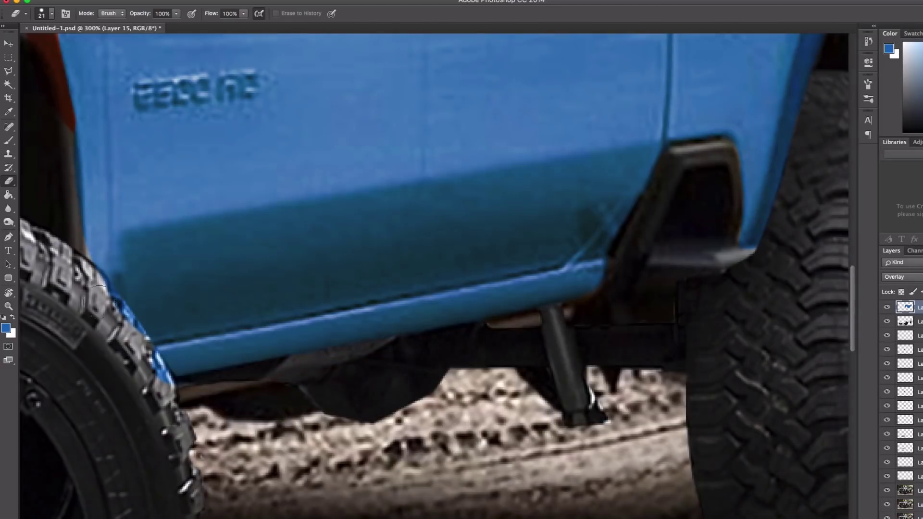
# - Erase the blue spilling onto the front wheel-arch flare and the front tyre
pyautogui.scroll(2, 241, 250)
pyautogui.hscroll(-5, 240, 250)
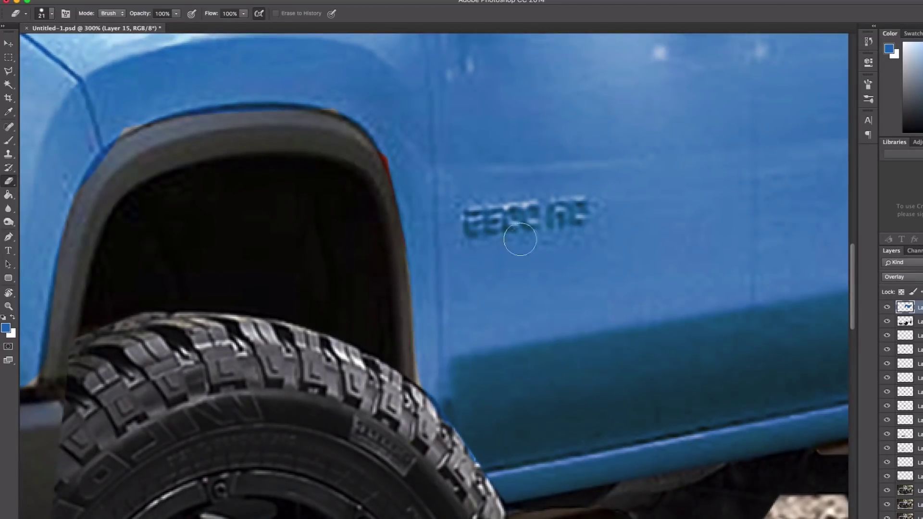
pyautogui.press('b')
pyautogui.hscroll(-5, 383, 133)
pyautogui.press('e')
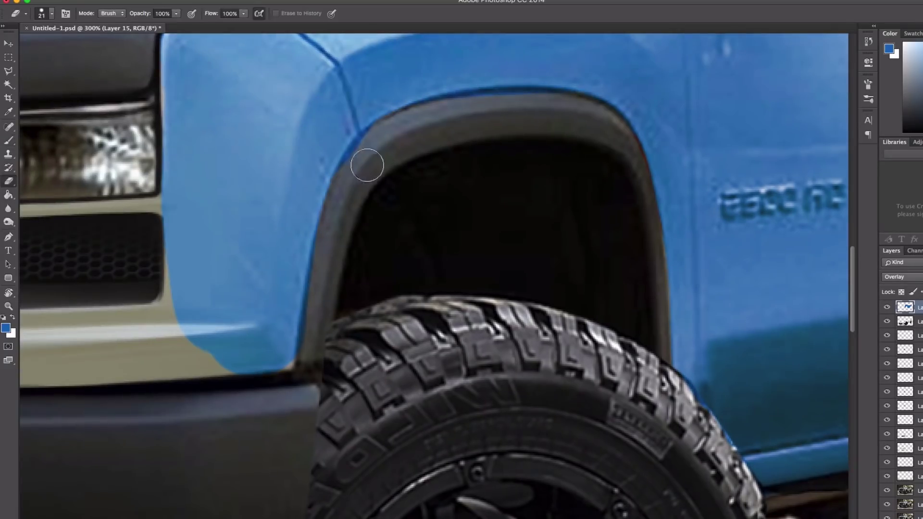
pyautogui.hscroll(-2, 635, 194)
# - Paint the driver-side body panel around the lower headlamp and mesh insert blue
pyautogui.hotkey('ctrl', '-')
pyautogui.hscroll(-5, 645, 214)
pyautogui.press('b')
pyautogui.moveTo(533, 208); pyautogui.dragTo(366, 213)
pyautogui.click(543, 302)
pyautogui.moveTo(544, 308)
pyautogui.mouseDown()
pyautogui.moveTo(577, 315)
pyautogui.moveTo(315, 312)
pyautogui.mouseUp()
pyautogui.moveTo(380, 281); pyautogui.dragTo(553, 272)
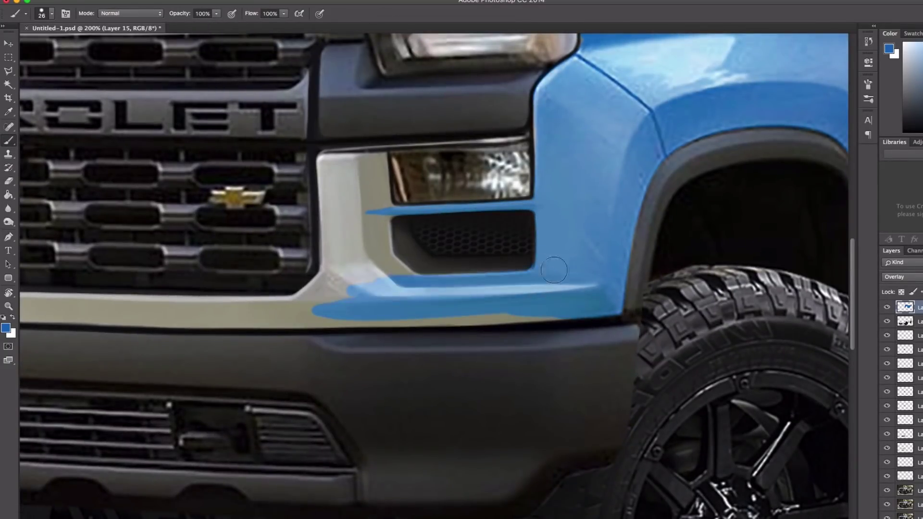
pyautogui.moveTo(341, 319); pyautogui.dragTo(560, 320)
pyautogui.moveTo(337, 171)
pyautogui.mouseDown()
pyautogui.moveTo(359, 273)
pyautogui.moveTo(378, 252)
pyautogui.moveTo(385, 266)
pyautogui.moveTo(384, 174)
pyautogui.mouseUp()
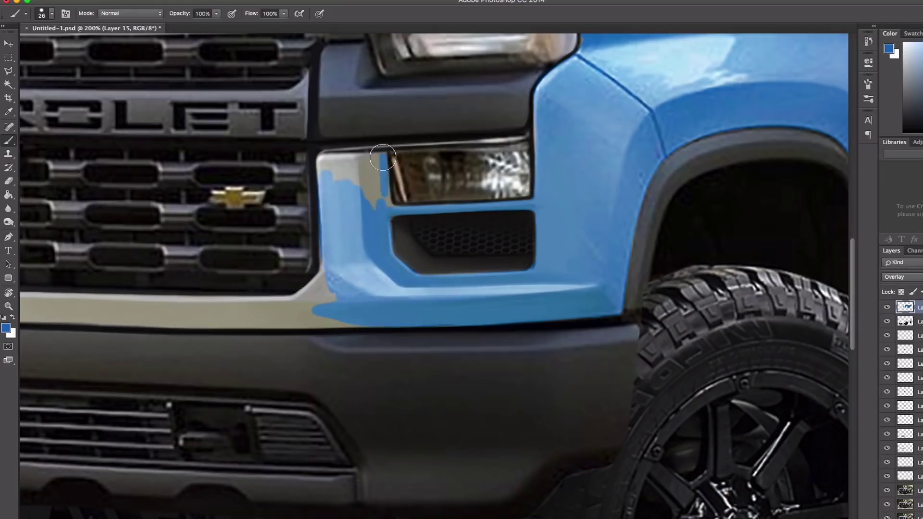
pyautogui.moveTo(393, 206)
pyautogui.mouseDown()
pyautogui.moveTo(319, 166)
pyautogui.moveTo(379, 214)
pyautogui.mouseUp()
# - Finish the driver-side lamp surround and paint the body strip beneath the grille blue
pyautogui.press(']')
pyautogui.press(']')
pyautogui.press(']')
pyautogui.moveTo(332, 159)
pyautogui.mouseDown()
pyautogui.moveTo(370, 216)
pyautogui.moveTo(813, 206)
pyautogui.mouseUp()
pyautogui.hscroll(-10, 432, 240)
pyautogui.scroll(-2, 433, 240)
pyautogui.hscroll(5, 721, 207)
pyautogui.moveTo(298, 221)
pyautogui.mouseDown()
pyautogui.moveTo(720, 220)
pyautogui.moveTo(451, 199)
pyautogui.moveTo(492, 182)
pyautogui.moveTo(500, 164)
pyautogui.mouseUp()
# - Paint the passenger-side lamp surround blue with progressively smaller brushes
pyautogui.hscroll(-10, 721, 222)
pyautogui.scroll(5, 500, 192)
pyautogui.hscroll(3, 500, 193)
pyautogui.moveTo(438, 173)
pyautogui.mouseDown()
pyautogui.moveTo(440, 290)
pyautogui.moveTo(434, 272)
pyautogui.mouseUp()
pyautogui.press('[')
pyautogui.press('[')
pyautogui.moveTo(387, 222); pyautogui.dragTo(433, 225)
pyautogui.press('[')
pyautogui.press('[')
# - Paint the hood's front edge, upper surface and air scoop surround blue
pyautogui.scroll(5, 375, 231)
pyautogui.hscroll(2, 375, 231)
pyautogui.hscroll(2, 474, 133)
pyautogui.moveTo(342, 167); pyautogui.dragTo(794, 169)
pyautogui.hscroll(10, 793, 169)
pyautogui.moveTo(447, 161)
pyautogui.mouseDown()
pyautogui.moveTo(817, 159)
pyautogui.moveTo(577, 110)
pyautogui.mouseUp()
pyautogui.moveTo(652, 139)
pyautogui.mouseDown()
pyautogui.moveTo(634, 141)
pyautogui.moveTo(567, 107)
pyautogui.moveTo(68, 144)
pyautogui.mouseUp()
pyautogui.hscroll(-10, 313, 140)
pyautogui.moveTo(313, 140); pyautogui.dragTo(558, 80)
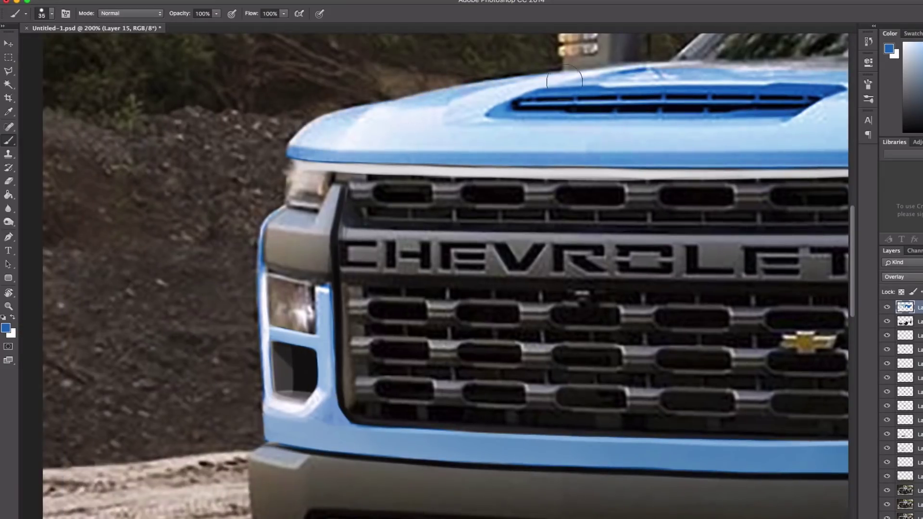
# - Paint the rear of the hood, the windshield pillar and the frame around the side windows blue
pyautogui.hscroll(8, 755, 118)
pyautogui.moveTo(755, 117); pyautogui.dragTo(686, 136)
pyautogui.hscroll(8, 686, 136)
pyautogui.moveTo(534, 123); pyautogui.dragTo(611, 129)
pyautogui.hscroll(10, 612, 129)
pyautogui.scroll(5, 587, 223)
pyautogui.moveTo(565, 129); pyautogui.dragTo(505, 301)
pyautogui.moveTo(556, 153)
pyautogui.mouseDown()
pyautogui.moveTo(743, 135)
pyautogui.moveTo(784, 144)
pyautogui.mouseUp()
pyautogui.hscroll(10, 784, 145)
pyautogui.moveTo(543, 146)
pyautogui.mouseDown()
pyautogui.moveTo(601, 277)
pyautogui.moveTo(605, 341)
pyautogui.mouseUp()
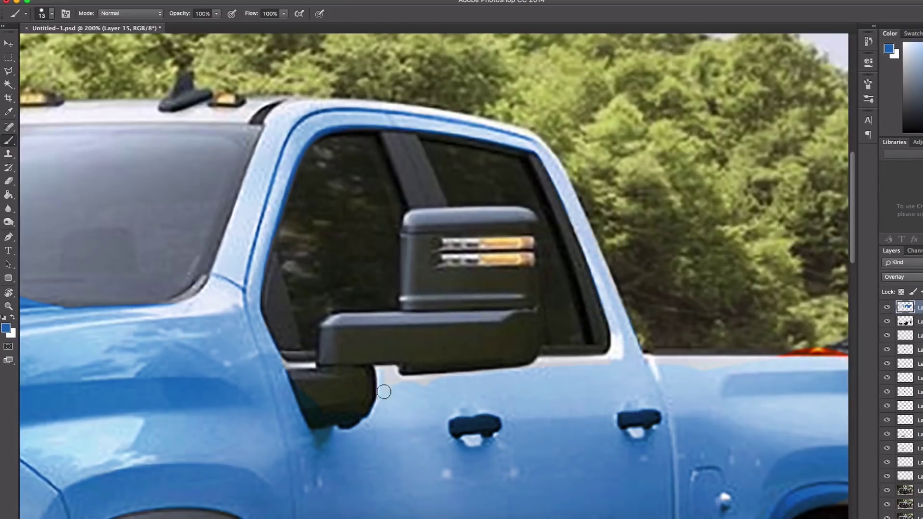
# - Erase the blue covering the two black door handles
pyautogui.press('e')
pyautogui.press('super+plus')
pyautogui.press('super+plus')
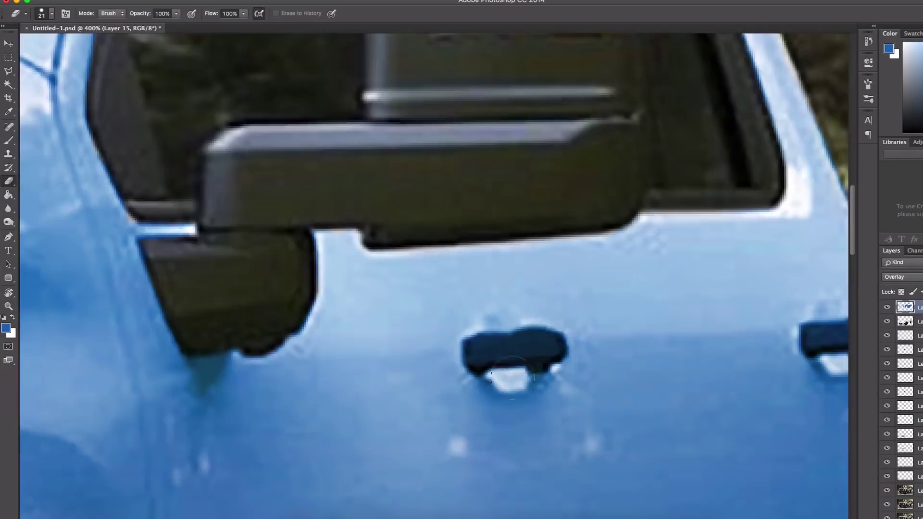
pyautogui.moveTo(506, 354); pyautogui.dragTo(504, 354)
pyautogui.scroll(-5, 559, 342)
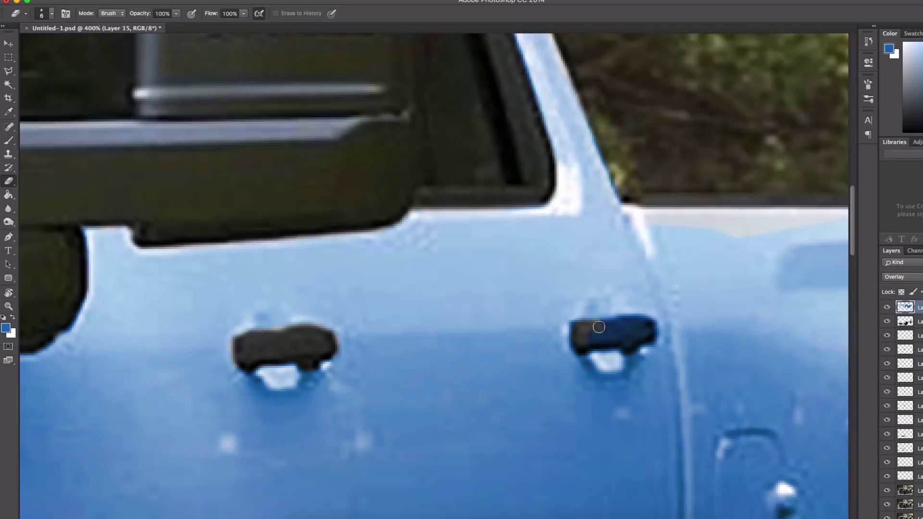
pyautogui.scroll(5, 526, 351)
pyautogui.moveTo(455, 293); pyautogui.dragTo(481, 275)
pyautogui.hotkey('ctrl', 'z')
pyautogui.scroll(-3, 481, 275)
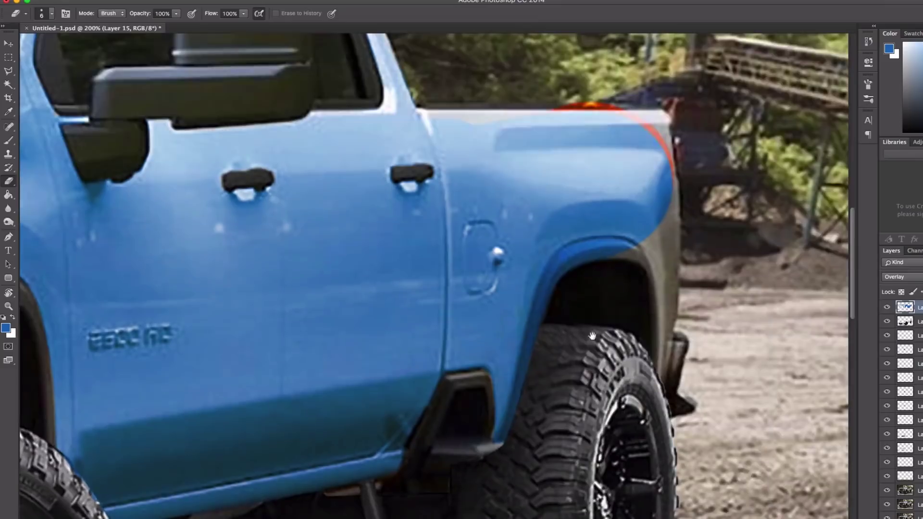
# - Paint the rear end of the bed side blue and erase the blue from the rear wheel-arch flare
pyautogui.press('b')
pyautogui.moveTo(659, 115)
pyautogui.mouseDown()
pyautogui.moveTo(643, 239)
pyautogui.moveTo(673, 279)
pyautogui.moveTo(655, 288)
pyautogui.mouseUp()
pyautogui.press('e')
pyautogui.moveTo(620, 250)
pyautogui.mouseDown()
pyautogui.moveTo(568, 261)
pyautogui.moveTo(531, 369)
pyautogui.mouseUp()
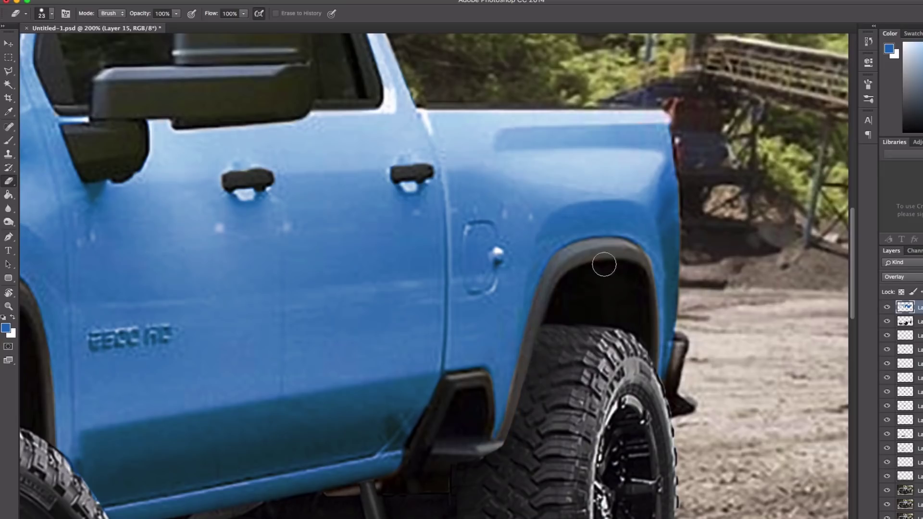
pyautogui.hotkey('ctrl', '-')
pyautogui.hotkey('ctrl', '-')
pyautogui.press('b')
pyautogui.hotkey('ctrl', '+')
pyautogui.hotkey('ctrl', '+')
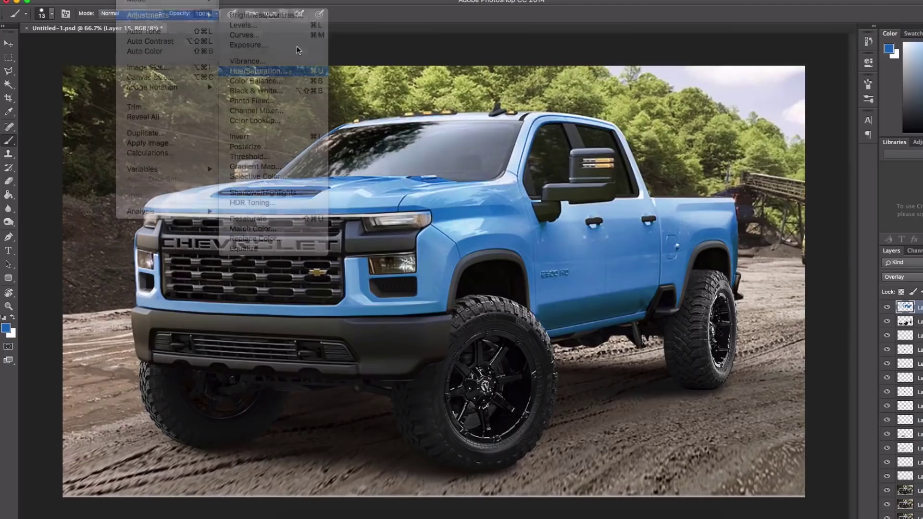
# - Try recolouring the paint layer in Hue/Saturation with hue +7, saturation -100 and lightness -59
pyautogui.click(267, 68)
pyautogui.moveTo(819, 114)
pyautogui.mouseDown()
pyautogui.moveTo(842, 118)
pyautogui.moveTo(825, 115)
pyautogui.mouseUp()
pyautogui.moveTo(819, 143); pyautogui.dragTo(777, 177)
pyautogui.moveTo(827, 116); pyautogui.dragTo(760, 151)
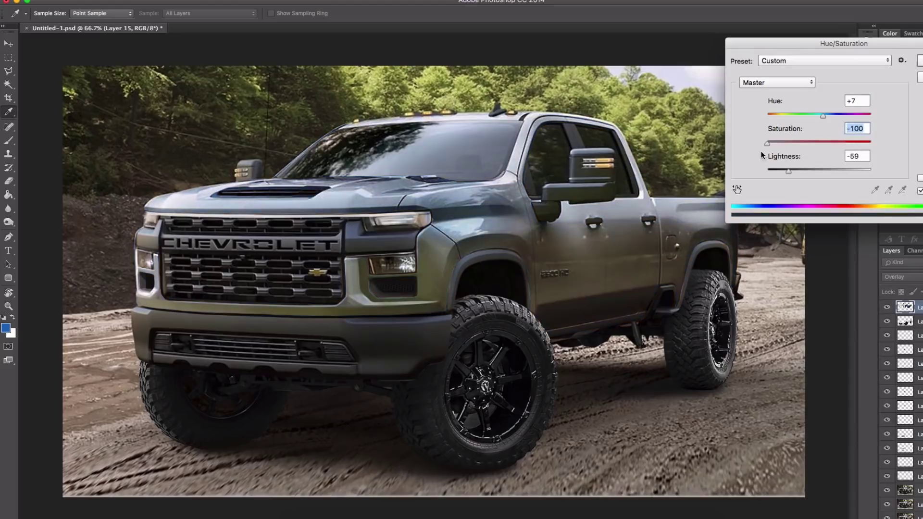
pyautogui.press('Return')
# - Adjust the tones of the truck's paint layer with Curves
pyautogui.click(127, 1)
pyautogui.click(240, 29)
pyautogui.moveTo(796, 192); pyautogui.dragTo(806, 176)
pyautogui.moveTo(731, 282); pyautogui.dragTo(729, 265)
pyautogui.moveTo(769, 109); pyautogui.dragTo(737, 105)
pyautogui.press('Return')
# - Recolour the truck's paint layer green with Hue/Saturation set to hue -106, saturation +22 and lightness -2
pyautogui.hotkey('ctrl', 'u')
pyautogui.moveTo(819, 116); pyautogui.dragTo(842, 143)
pyautogui.moveTo(819, 171); pyautogui.dragTo(810, 173)
pyautogui.moveTo(812, 117); pyautogui.dragTo(783, 113)
pyautogui.moveTo(842, 142); pyautogui.dragTo(830, 142)
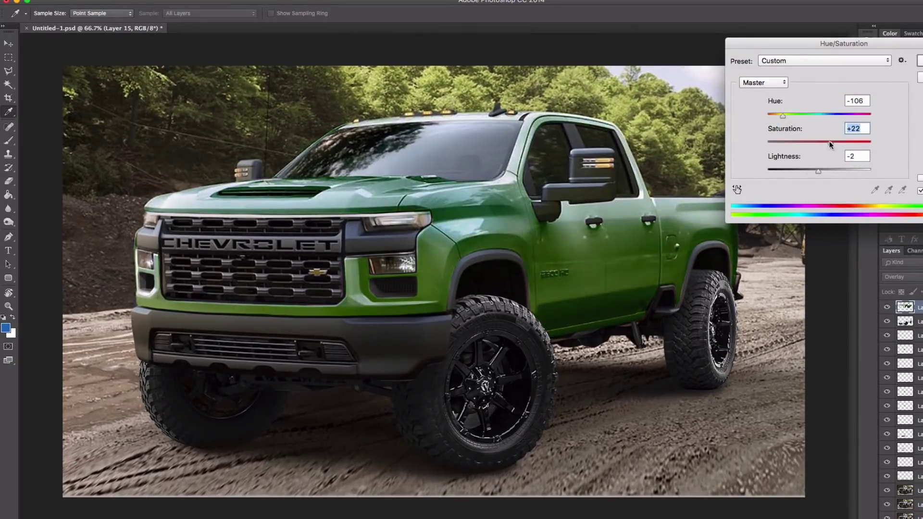
pyautogui.press('Return')
# - Add a new Color Dodge layer and paint a blue glow over both upper headlights
pyautogui.press('b')
pyautogui.press('super+alt+shift+n')
pyautogui.click(901, 277)
pyautogui.click(900, 361)
pyautogui.press(']')
pyautogui.press(']')
pyautogui.press(']')
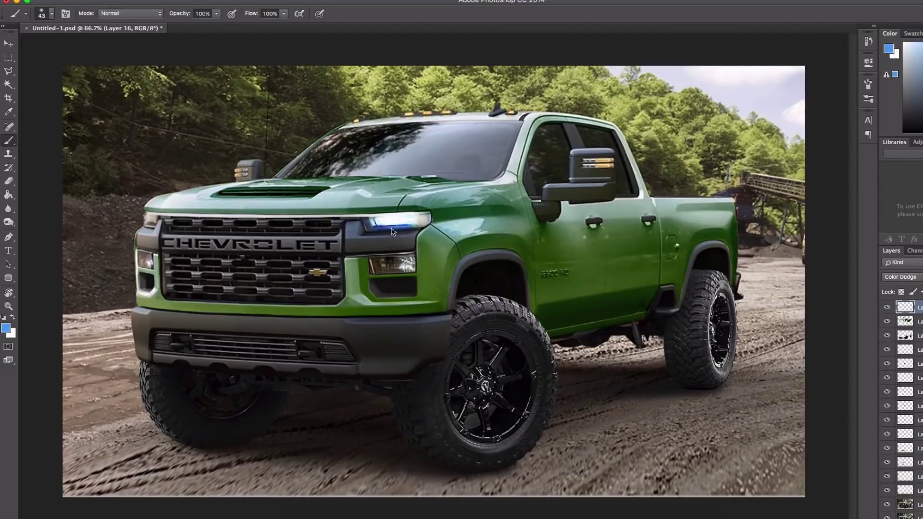
pyautogui.press(']')
pyautogui.press(']')
pyautogui.press(']')
pyautogui.click(147, 222)
# - Paint a thin glowing light strip along the hood's front edge between the headlights with a 13 px brush
pyautogui.scroll(1, 213, 200)
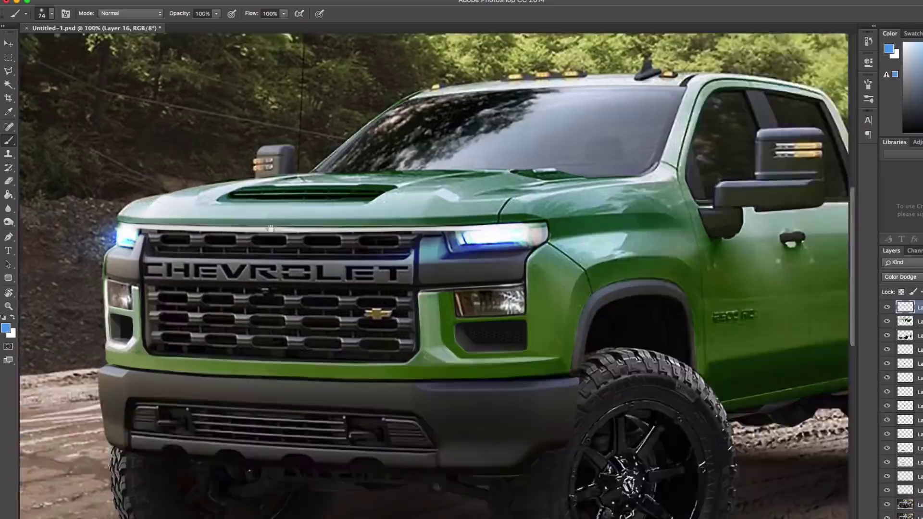
pyautogui.scroll(1, 212, 200)
pyautogui.press('[')
pyautogui.press('[')
pyautogui.press('[')
pyautogui.press('[')
pyautogui.press('[')
pyautogui.press('[')
pyautogui.press('[')
pyautogui.moveTo(291, 222); pyautogui.dragTo(657, 236)
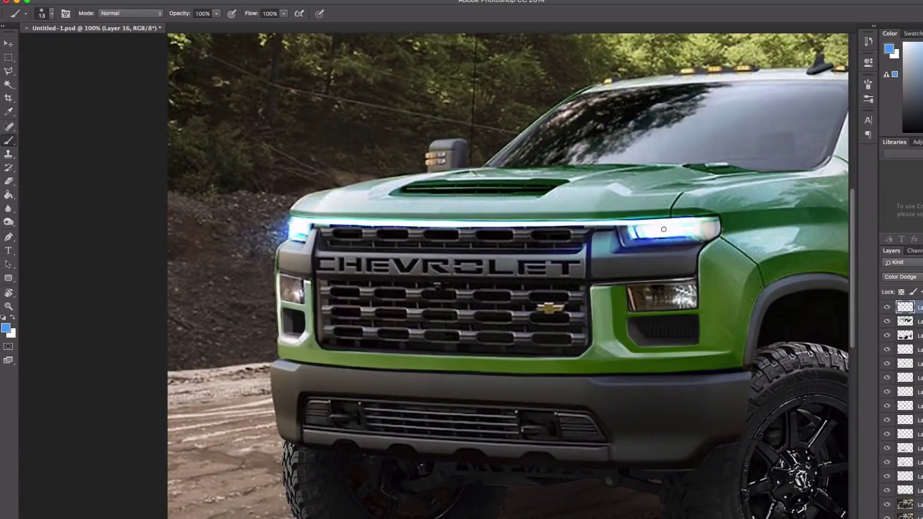
# - Paint a blue glow over both lower lamps and set the eraser brush to 39 px
pyautogui.scroll(-3, 307, 225)
pyautogui.scroll(3, 307, 224)
pyautogui.click(662, 295)
pyautogui.moveTo(142, 237); pyautogui.dragTo(159, 236)
pyautogui.click(155, 238)
pyautogui.scroll(-1, 155, 237)
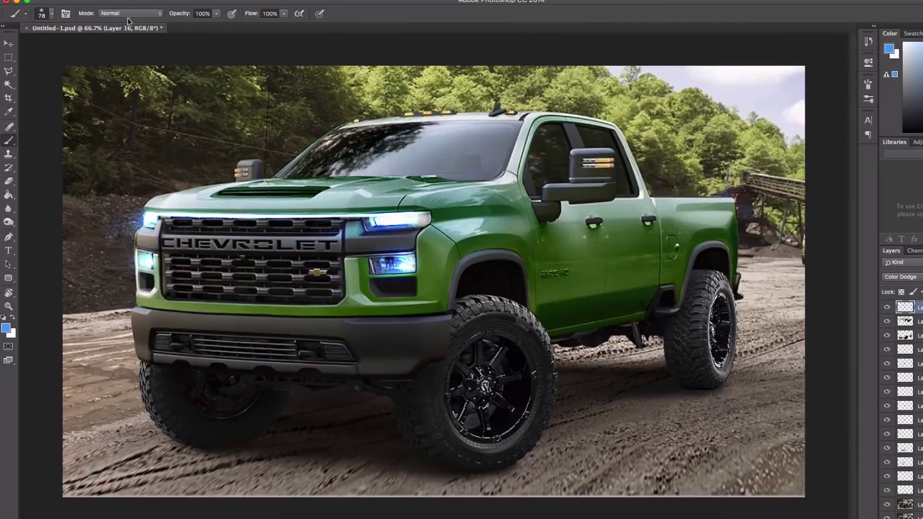
pyautogui.press('e')
pyautogui.rightClick(155, 197)
pyautogui.moveTo(226, 222); pyautogui.dragTo(212, 222)
pyautogui.press('Return')
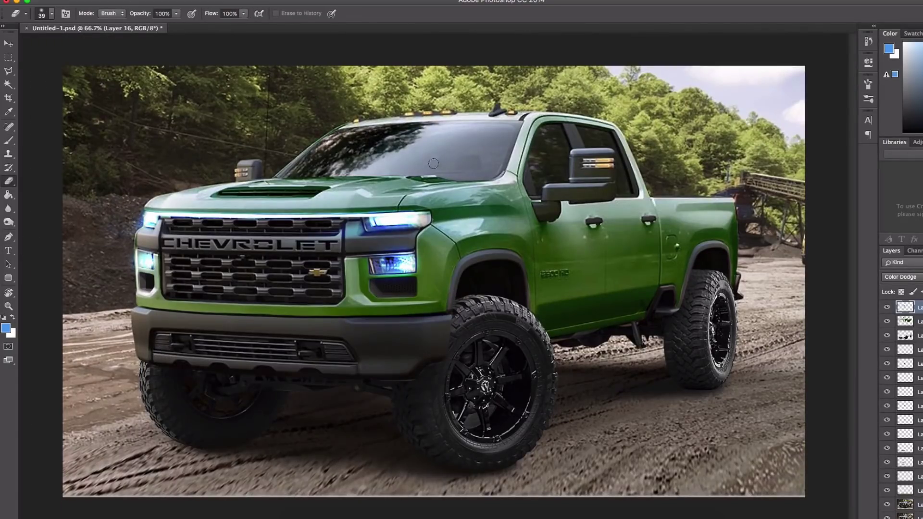
# - Stamp the visible layers into a new isolated layer and darken the photo's edges with Burn on Midtones at 21% exposure
pyautogui.press('m')
pyautogui.hotkey('ctrl', 'alt', 'shift', 'e')
pyautogui.keyDown('alt'); pyautogui.click(887, 308); pyautogui.keyUp('alt')
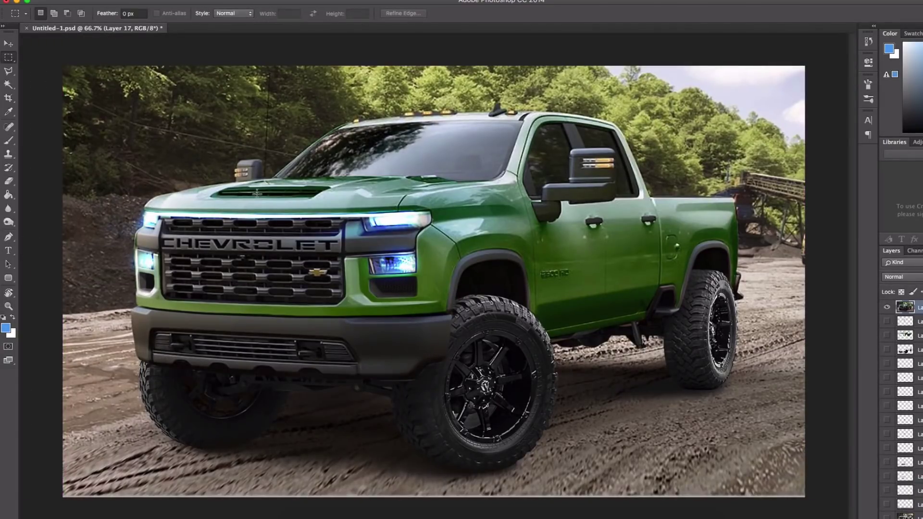
pyautogui.press('o')
pyautogui.scroll(-2, 257, 193)
pyautogui.moveTo(680, 305); pyautogui.dragTo(218, 375)
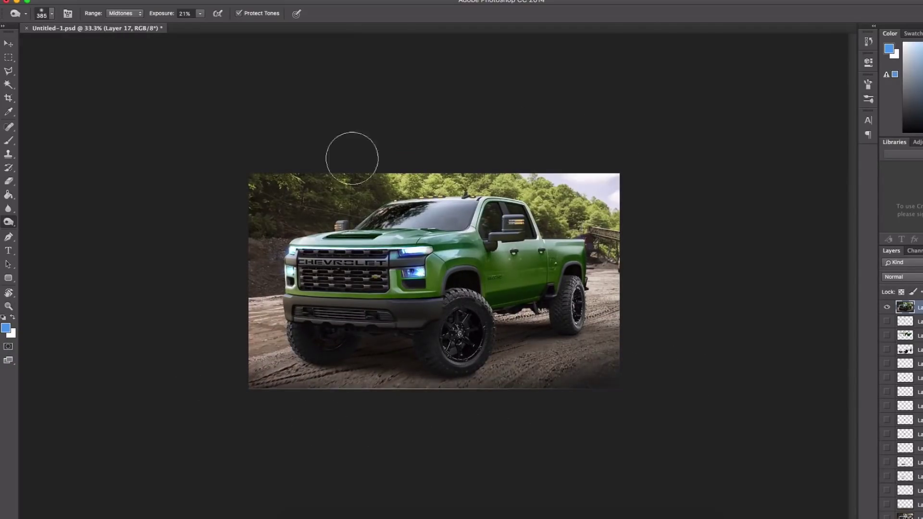
# - Toggle the stamped layer's visibility repeatedly to examine the changes to the truck photo
pyautogui.hotkey('ctrl', '+')
pyautogui.hotkey('ctrl', '+')
pyautogui.click(888, 307)
pyautogui.click(888, 307)
pyautogui.click(887, 308)
pyautogui.click(887, 307)
pyautogui.click(887, 308)
pyautogui.click(887, 307)
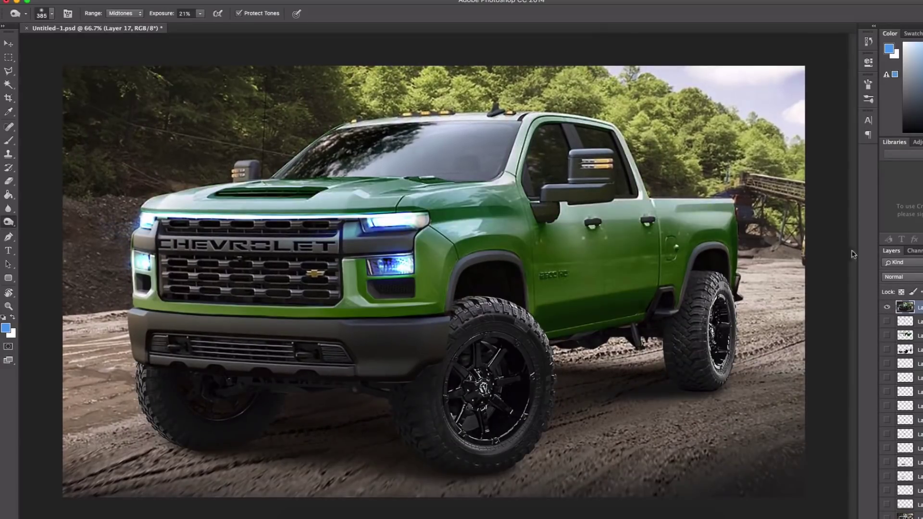
# - Lasso the gold bowtie emblem, copy it to a new layer and move it to the upper grille bar above the lettering
pyautogui.press('l')
pyautogui.hotkey('ctrl', '+')
pyautogui.hotkey('ctrl', '+')
pyautogui.moveTo(337, 260); pyautogui.dragTo(370, 298)
pyautogui.hotkey('ctrl', 'j')
pyautogui.press('v')
pyautogui.hotkey('ctrl', '-')
pyautogui.hotkey('ctrl', '-')
pyautogui.moveTo(306, 295); pyautogui.dragTo(234, 248)
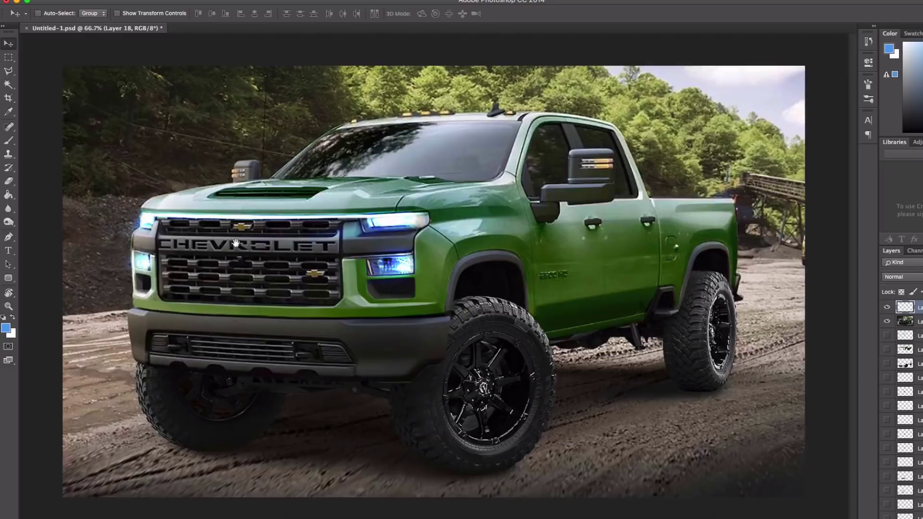
# - Retouch the moved bowtie emblem's left end with colours sampled from the emblem using a 5 px brush
pyautogui.hotkey('ctrl', '+')
pyautogui.hotkey('ctrl', '+')
pyautogui.hotkey('ctrl', '+')
pyautogui.hotkey('ctrl', '-')
pyautogui.hotkey('ctrl', '-')
pyautogui.hotkey('ctrl', '-')
pyautogui.hotkey('ctrl', '+')
pyautogui.hotkey('ctrl', '+')
pyautogui.hotkey('ctrl', '+')
pyautogui.press('b')
pyautogui.keyDown('alt'); pyautogui.click(318, 255); pyautogui.keyUp('alt')
pyautogui.press('[')
pyautogui.press('[')
pyautogui.press('[')
pyautogui.press('[')
pyautogui.moveTo(274, 268); pyautogui.dragTo(296, 266)
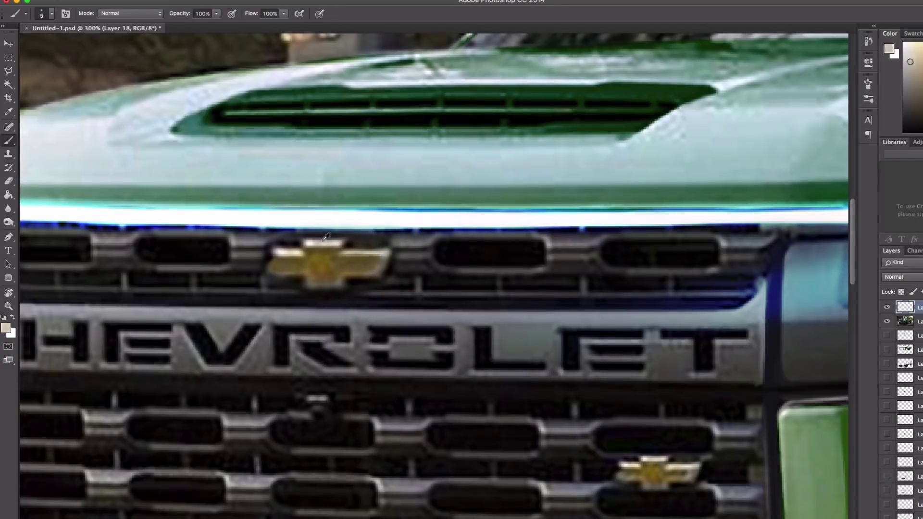
pyautogui.press('d')
pyautogui.keyDown('alt'); pyautogui.click(272, 258); pyautogui.keyUp('alt')
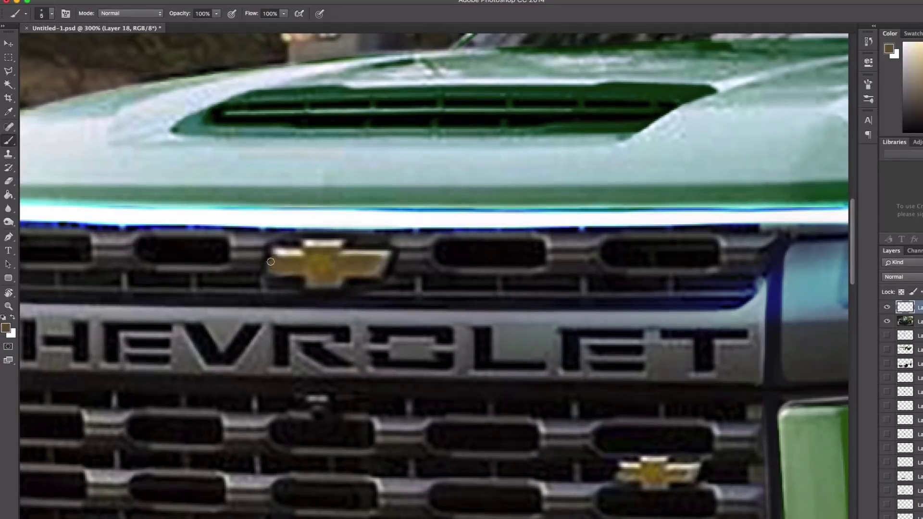
# - Refine the moved emblem with white highlights along its upper edge and cleaner outlines using a 2 px brush
pyautogui.keyDown('alt'); pyautogui.click(336, 240); pyautogui.keyUp('alt')
pyautogui.press('[')
pyautogui.press('[')
pyautogui.press('[')
pyautogui.moveTo(338, 252); pyautogui.dragTo(385, 254)
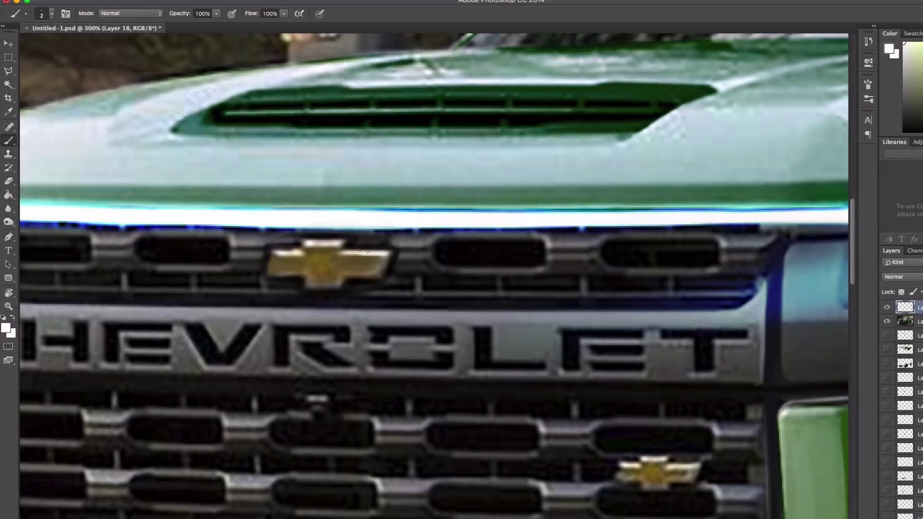
pyautogui.moveTo(268, 262); pyautogui.dragTo(267, 275)
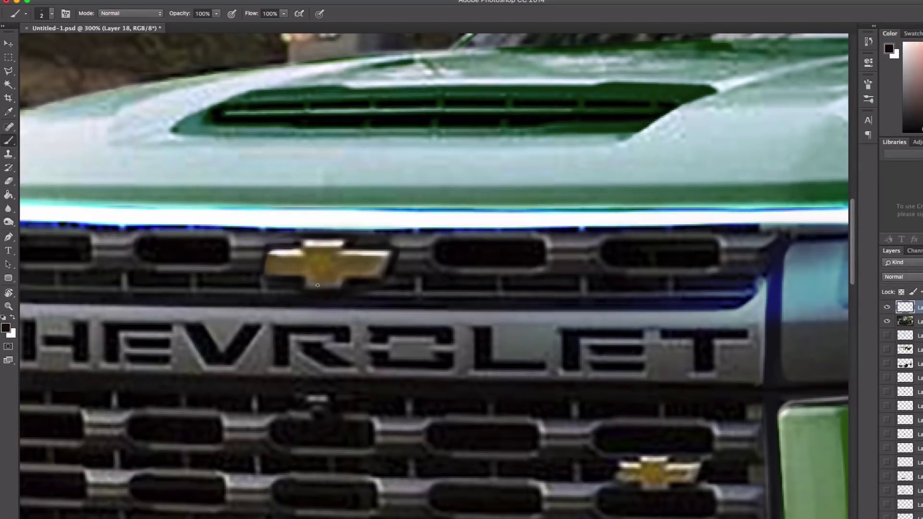
pyautogui.press('super+minus')
pyautogui.press('super+minus')
pyautogui.press('super+minus')
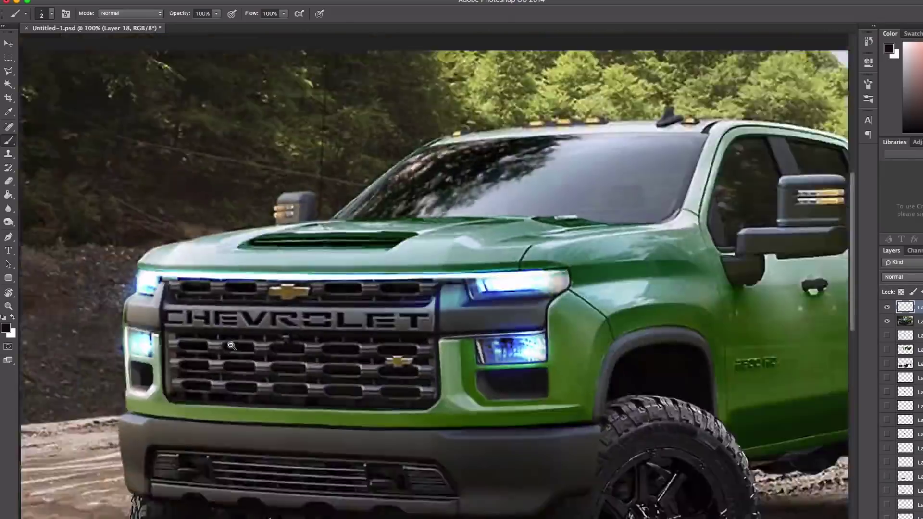
# - Cover the original bowtie in the lower grille with a copied patch of grille and merge the visible layers
pyautogui.press('m')
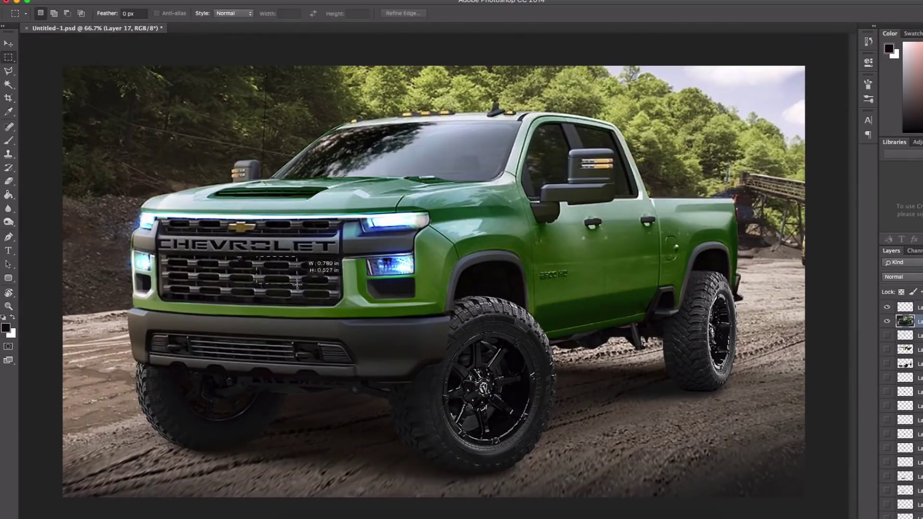
pyautogui.moveTo(284, 278); pyautogui.dragTo(284, 278)
pyautogui.hotkey('ctrl', 'j')
pyautogui.press('v')
pyautogui.hotkey('ctrl', 'shift', 'e')
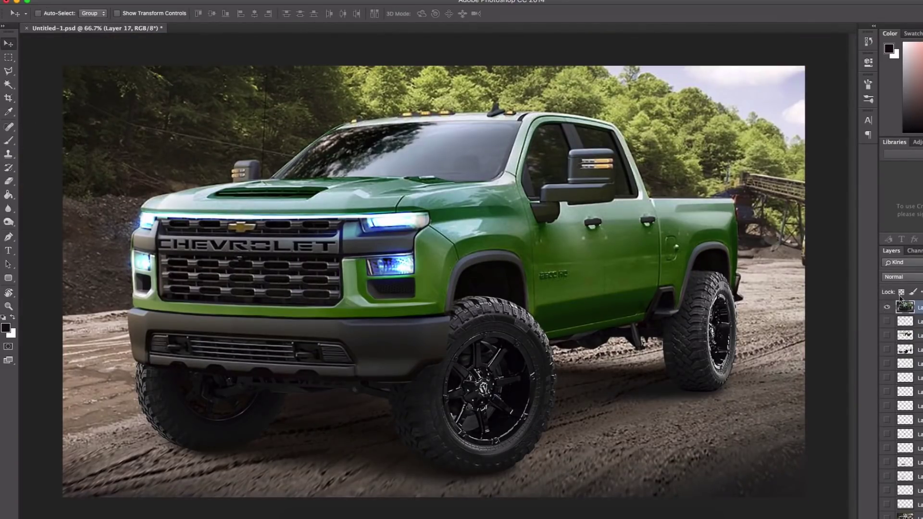
# - Compare the photo with and without the merged layer to check the emblem and grille edits
pyautogui.click(889, 308)
pyautogui.click(888, 308)
pyautogui.click(889, 307)
pyautogui.click(888, 308)
pyautogui.click(888, 308)
pyautogui.click(888, 308)
# - Copy an elliptical selection of the rear wheel to a new layer, transform it to a wider wheel and merge it down
pyautogui.hotkey('shift', 'm')
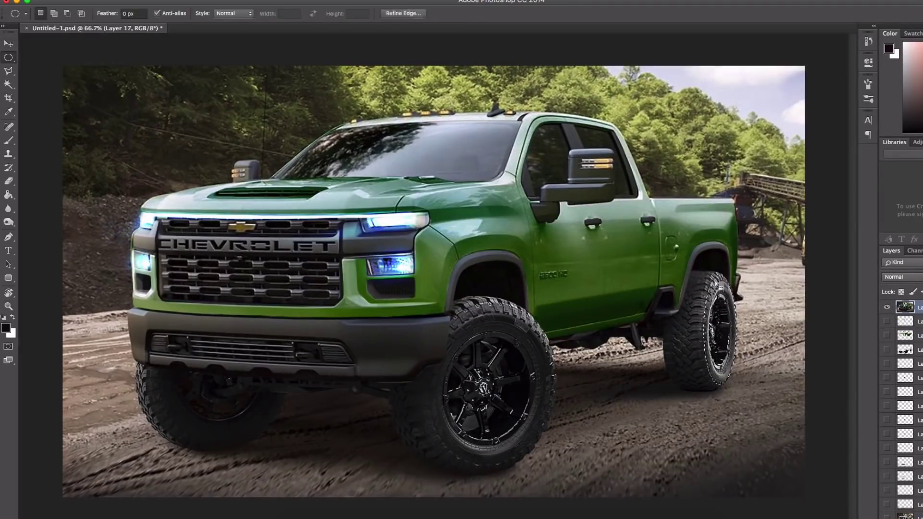
pyautogui.moveTo(697, 275); pyautogui.dragTo(737, 384)
pyautogui.hotkey('ctrl', 'j')
pyautogui.hotkey('ctrl', 't')
pyautogui.press('Return')
pyautogui.press('b')
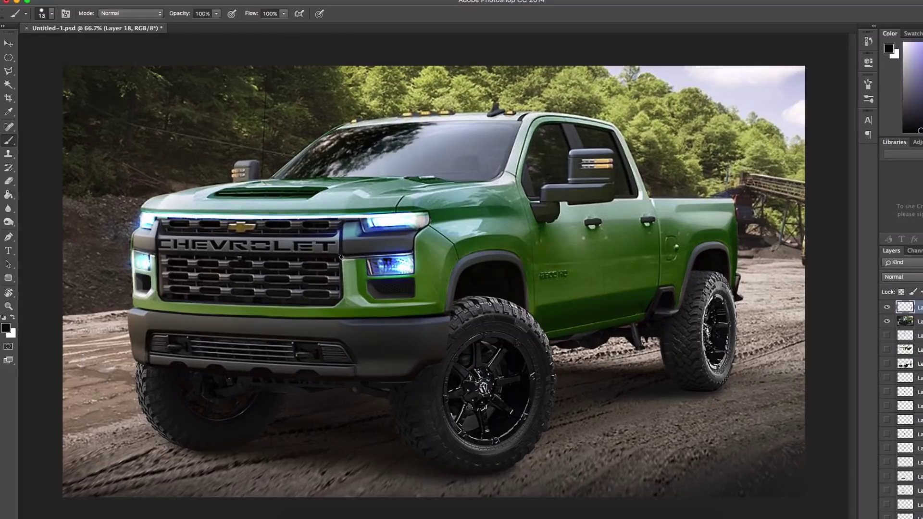
pyautogui.click(888, 308)
pyautogui.click(888, 308)
pyautogui.hotkey('ctrl', '-')
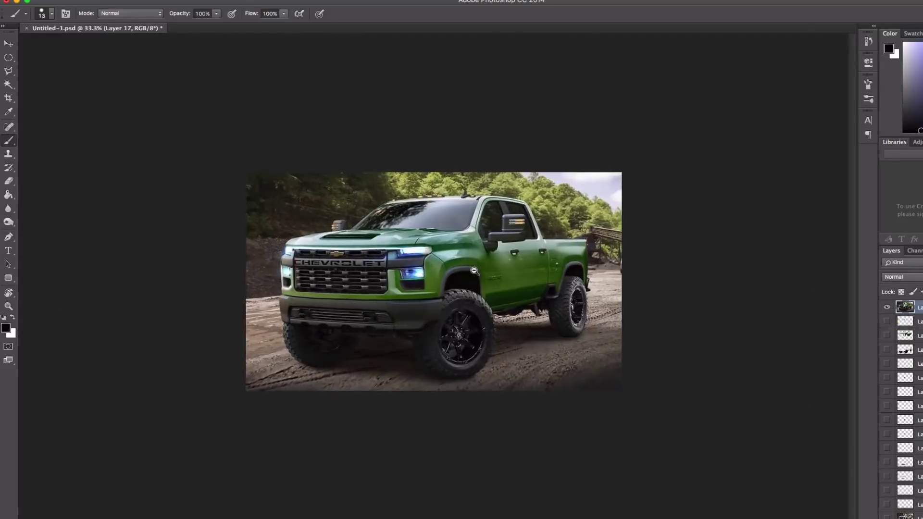
# - Extend the canvas upward and place the original truck photo above the edited version for a before-and-after view
pyautogui.press('c')
pyautogui.moveTo(437, 149); pyautogui.dragTo(437, 36)
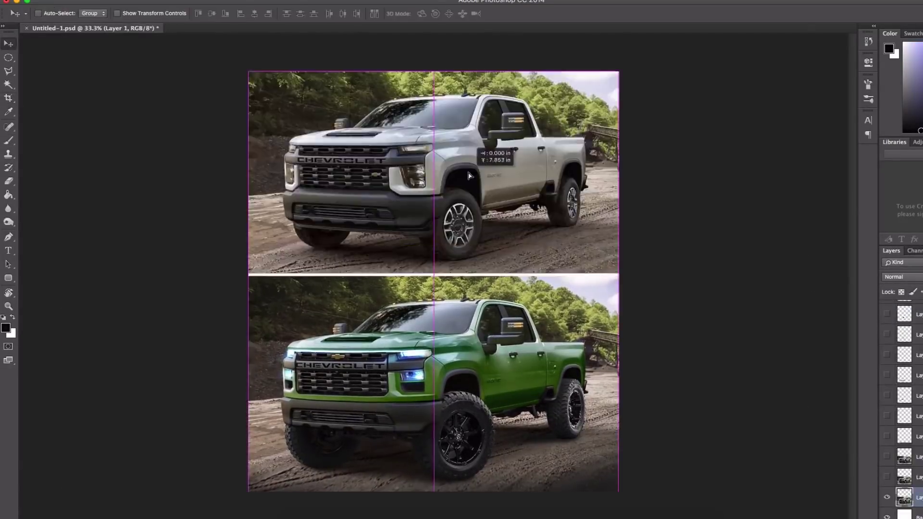
pyautogui.press('Tab')
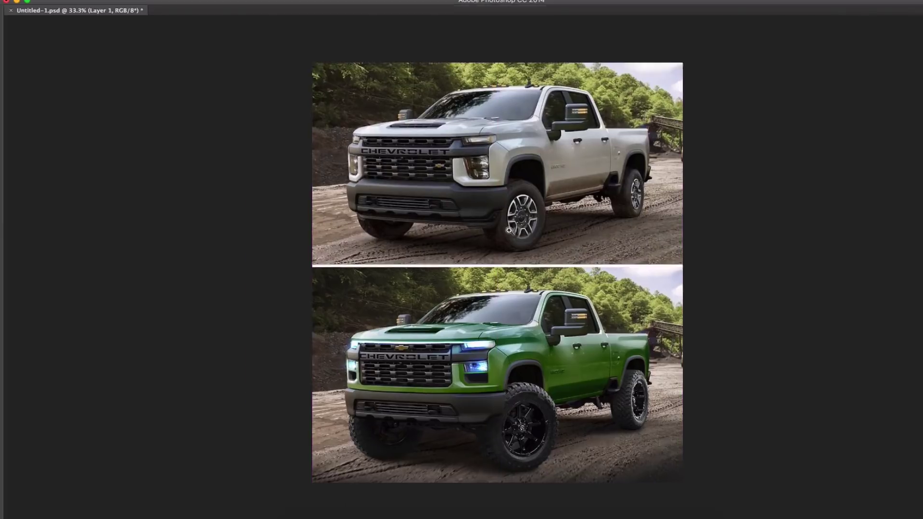
pyautogui.hotkey('ctrl', '0')
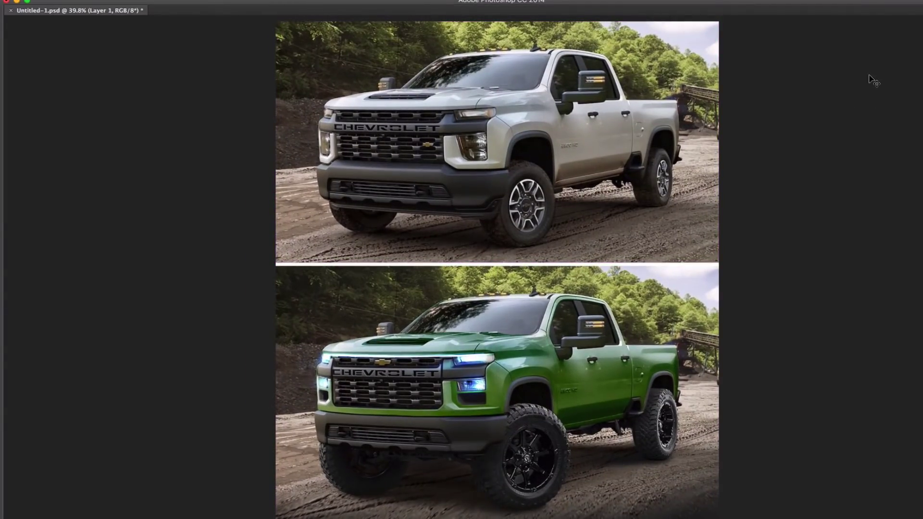
pyautogui.press('Tab')
# - Handwrite the artist's signature in white on the ground between the front and rear wheels, and fit the finished picture on screen
pyautogui.press('b')
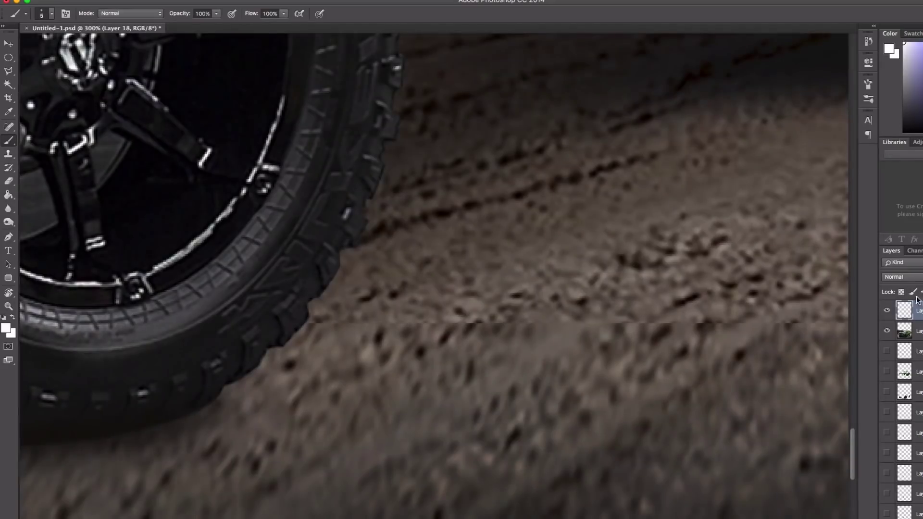
pyautogui.hotkey('ctrl', '0')
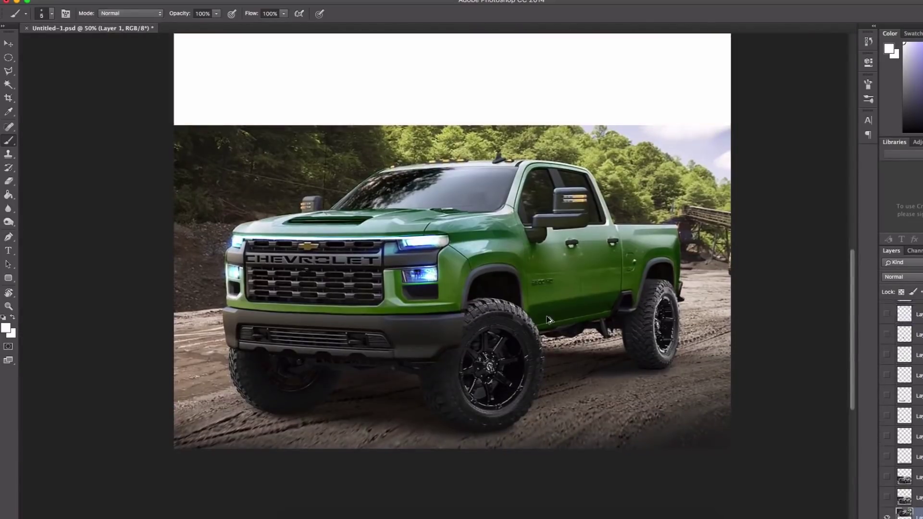
pyautogui.moveTo(558, 384); pyautogui.dragTo(596, 387)
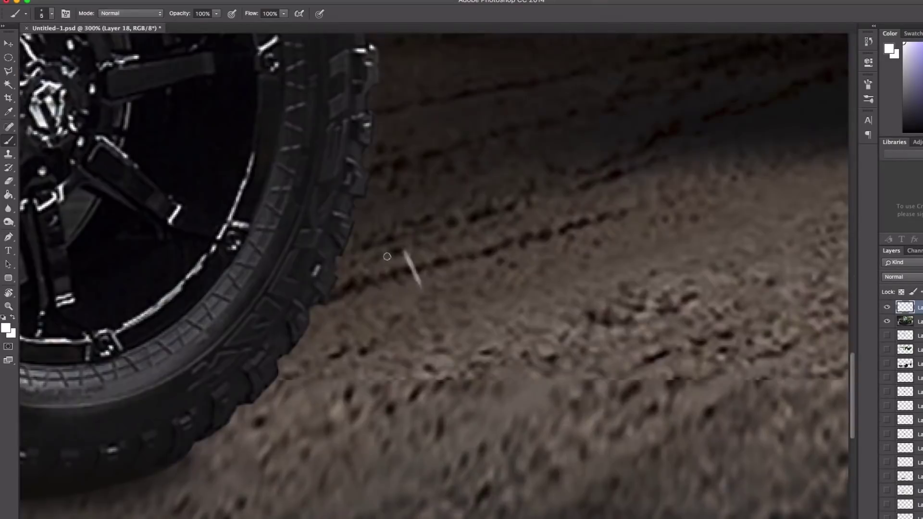
pyautogui.moveTo(385, 269); pyautogui.dragTo(399, 312)
pyautogui.moveTo(336, 296)
pyautogui.mouseDown()
pyautogui.moveTo(476, 274)
pyautogui.moveTo(608, 224)
pyautogui.mouseUp()
pyautogui.hotkey('ctrl', '0')
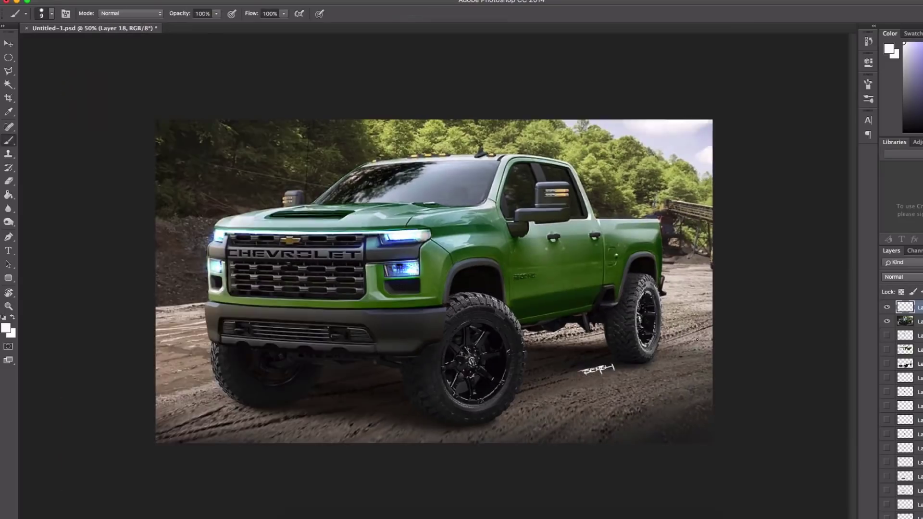
pyautogui.press('Tab')
pyautogui.hotkey('ctrl', '0')
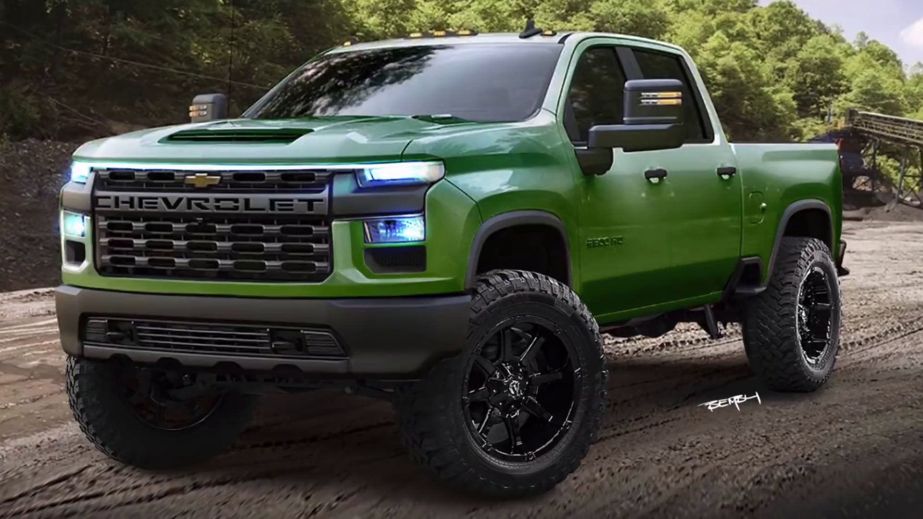